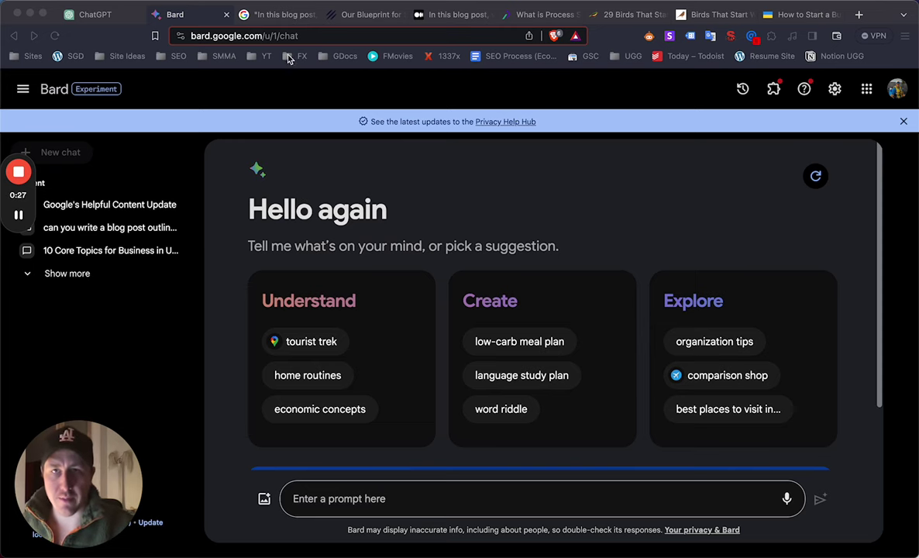
Cycle through the Google results, Bard and ChatGPT tabs, ending on the blackbear 'Our Blueprint for Success' article.
click(282, 17)
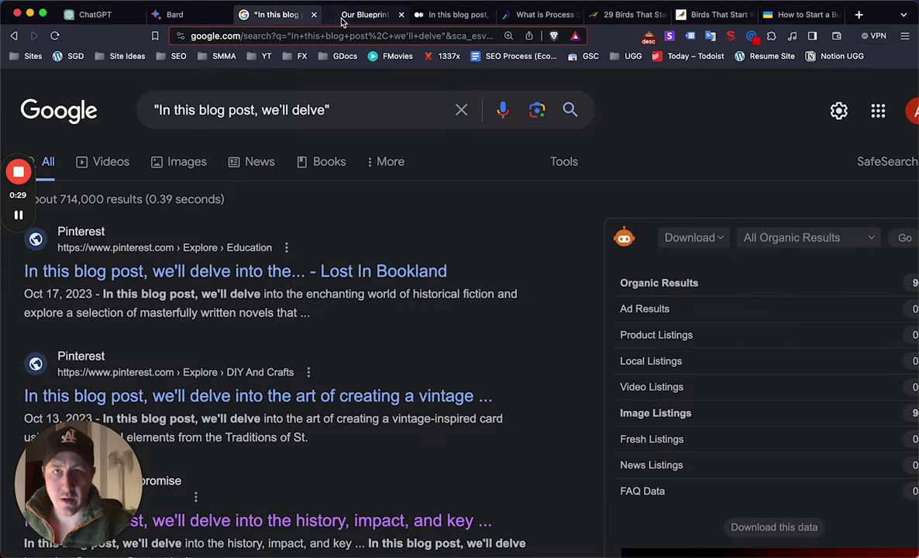
click(319, 16)
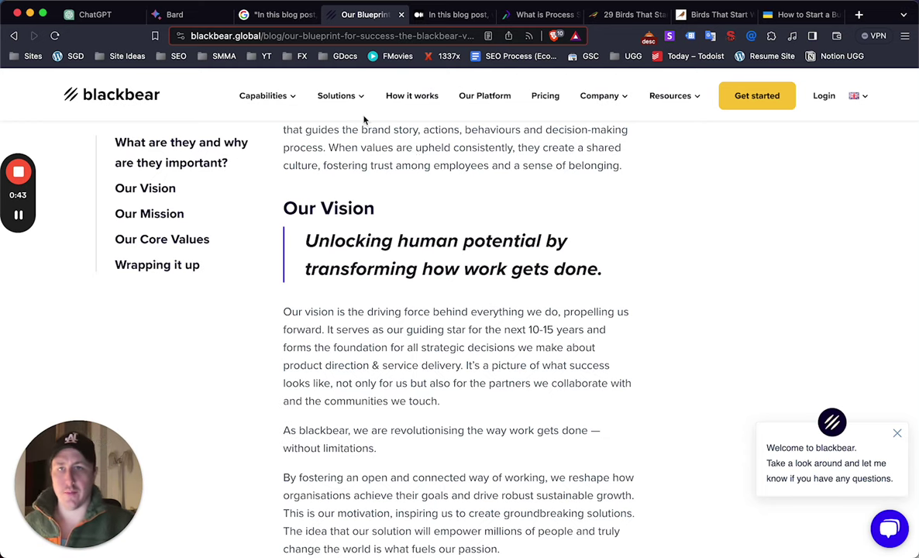
click(179, 19)
click(104, 17)
click(175, 15)
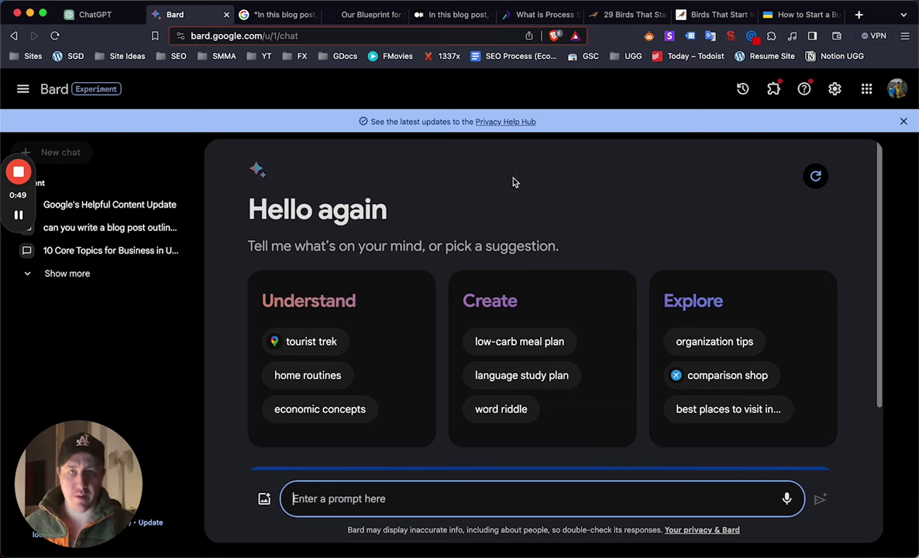
click(280, 16)
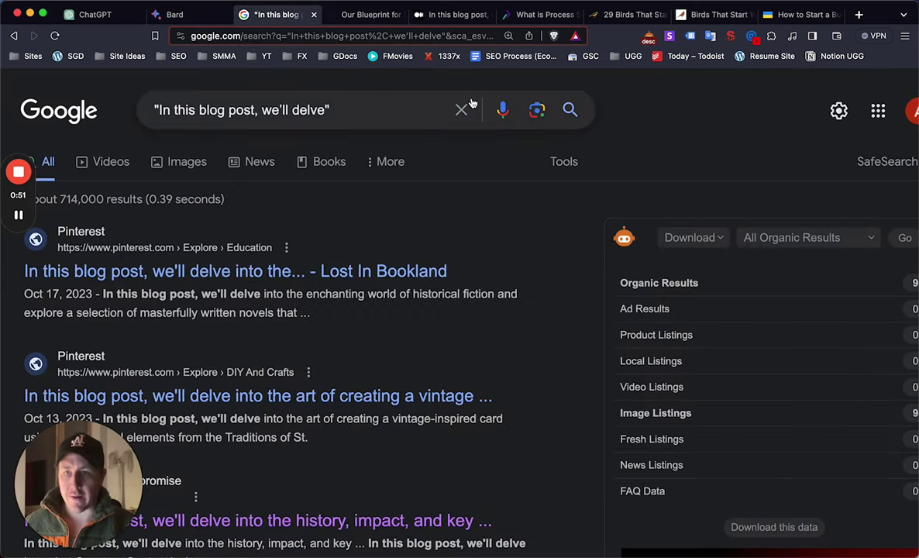
click(361, 15)
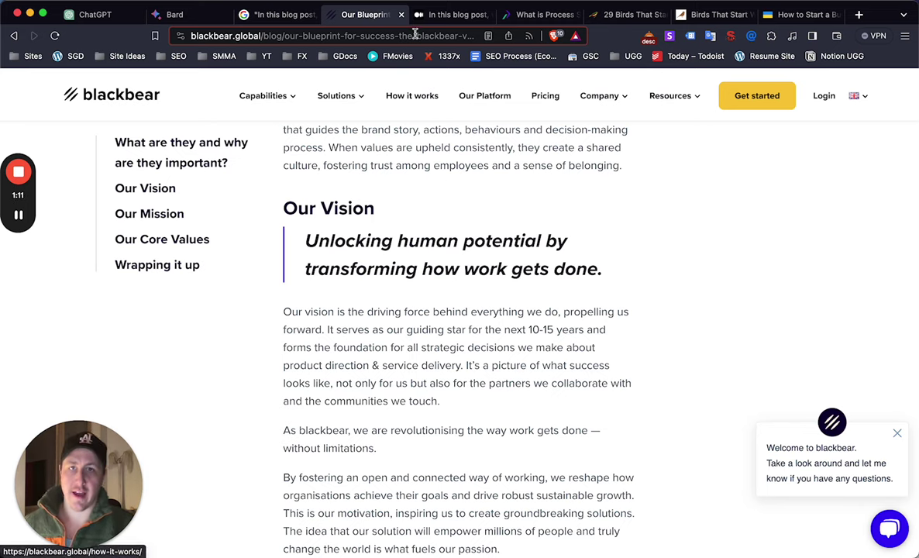
Return to the Google results and inspect the 'In this blog post, we'll delve' query by selecting parts of it.
scroll(450, 293, up, 15)
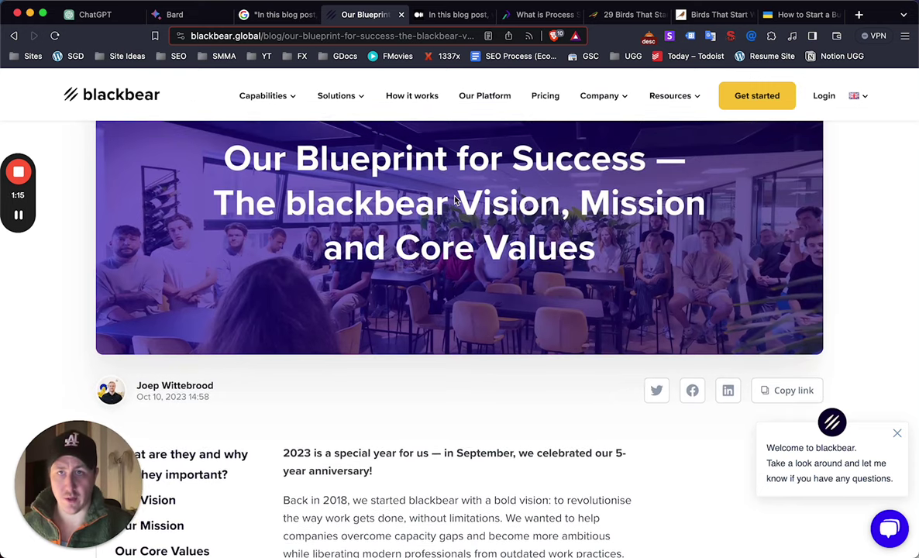
click(277, 17)
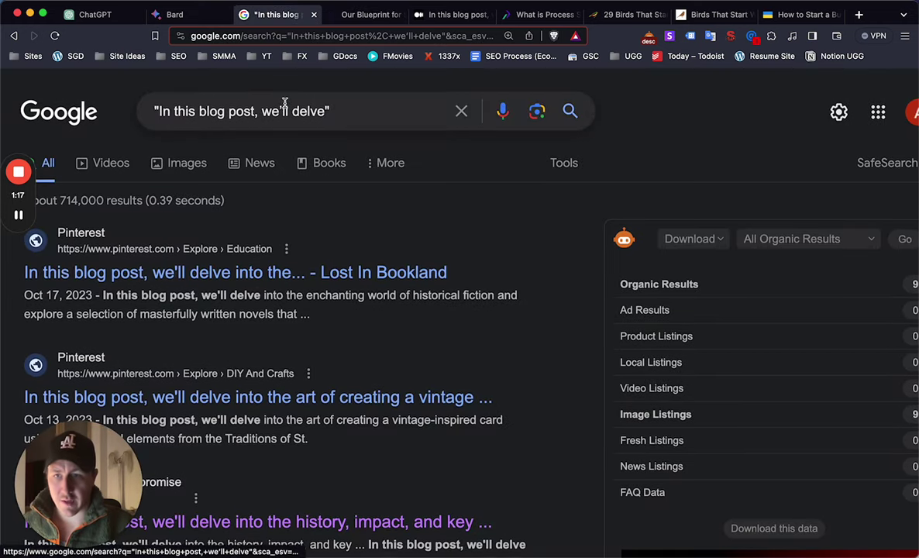
triple_click(254, 101)
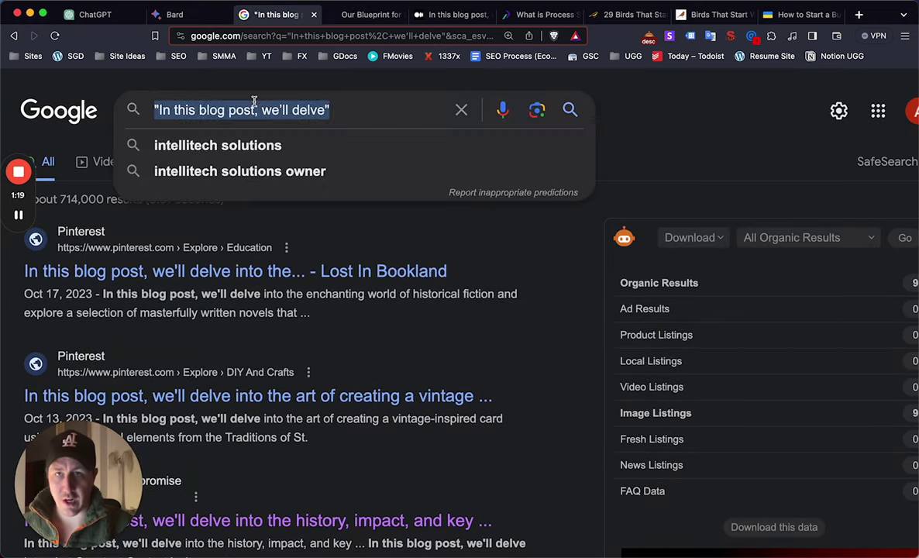
click(297, 104)
drag(321, 107, 124, 107)
click(186, 108)
double_click(185, 108)
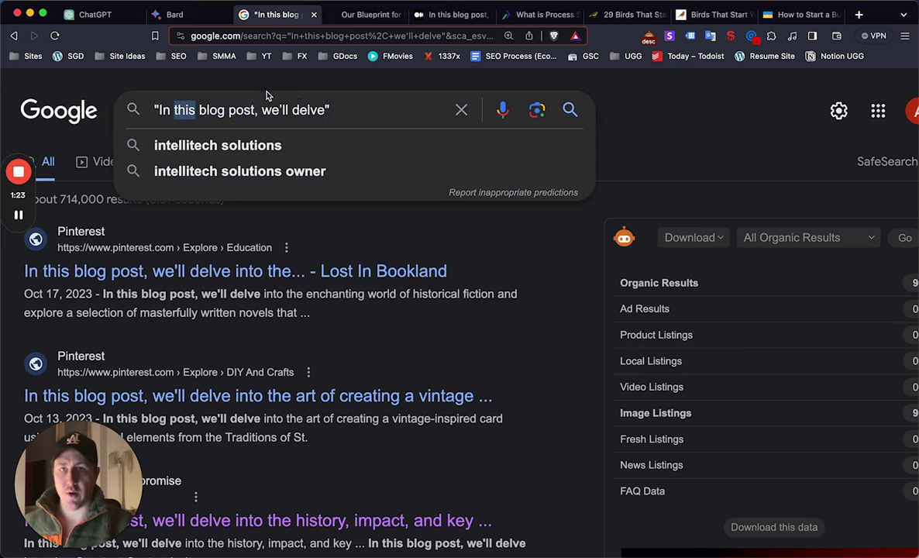
click(314, 110)
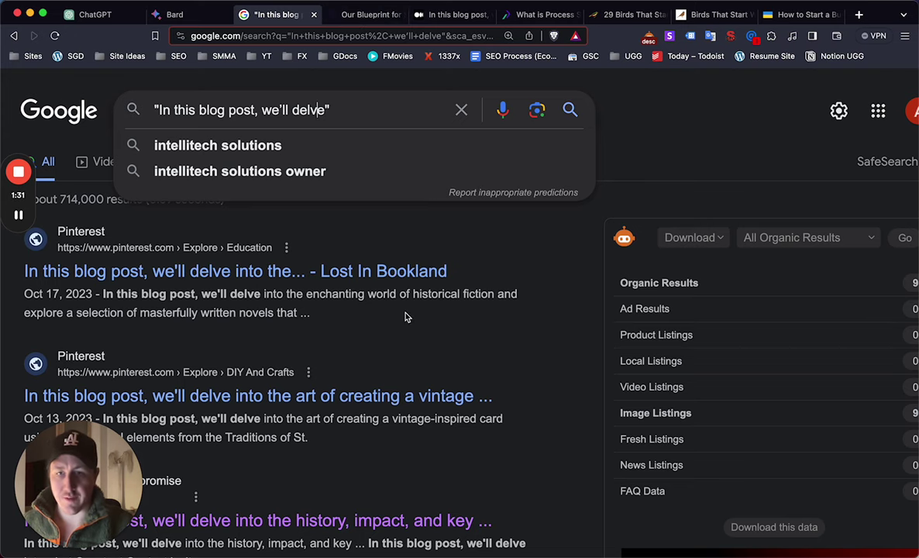
scroll(403, 316, down, 3)
scroll(403, 316, up, 3)
Return to the blackbear article and scroll through its introduction.
click(354, 16)
scroll(492, 248, down, 3)
scroll(492, 247, down, 1)
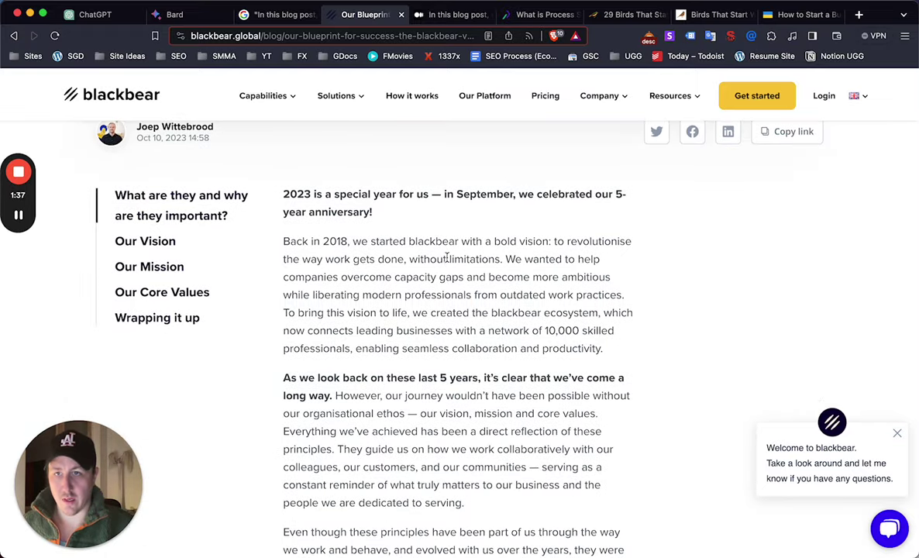
scroll(446, 258, up, 3)
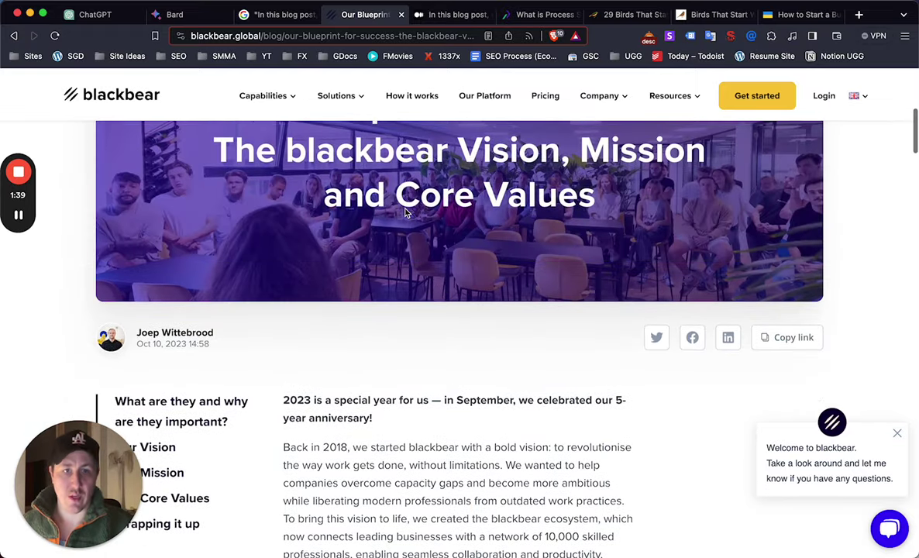
scroll(405, 213, down, 15)
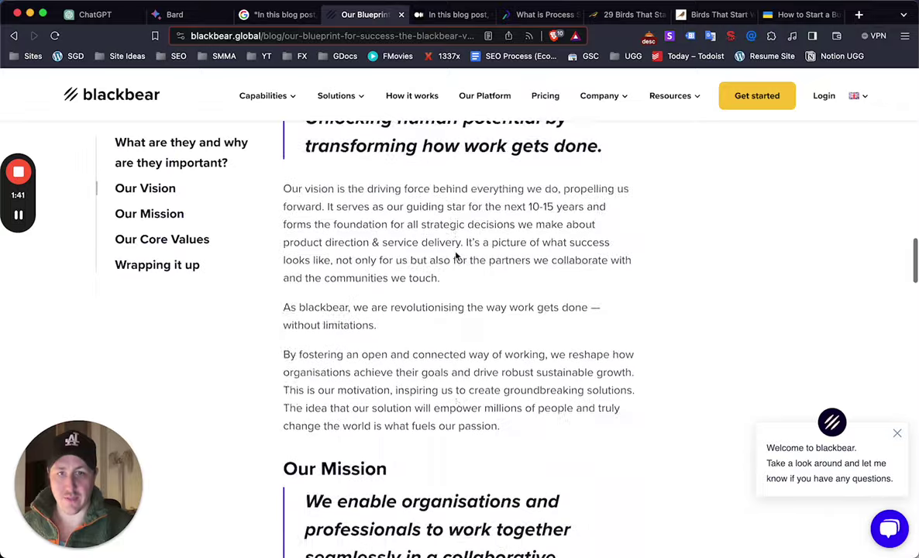
scroll(457, 256, down, 12)
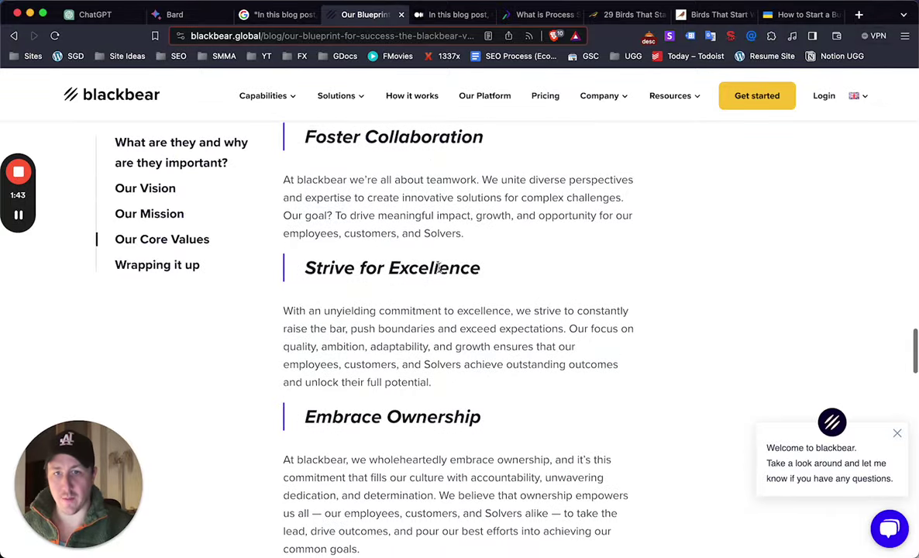
scroll(438, 267, down, 9)
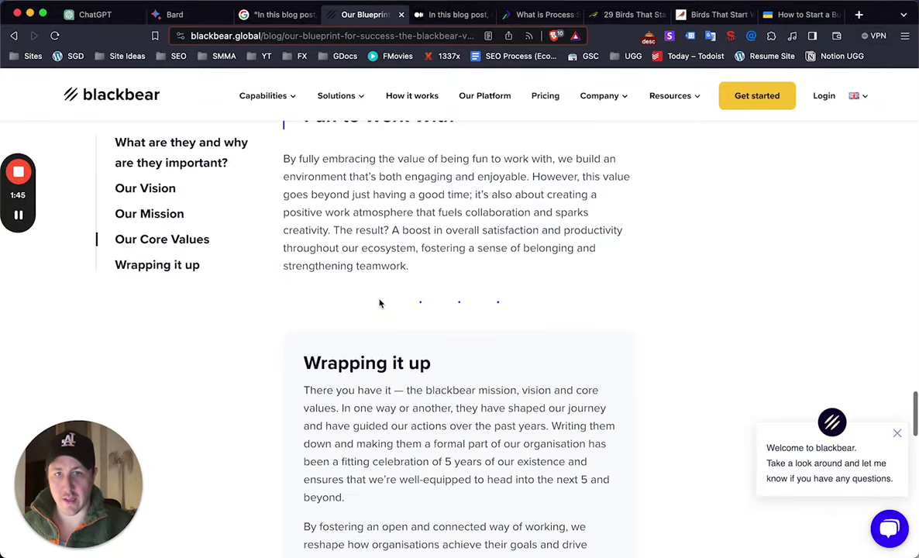
scroll(375, 267, up, 15)
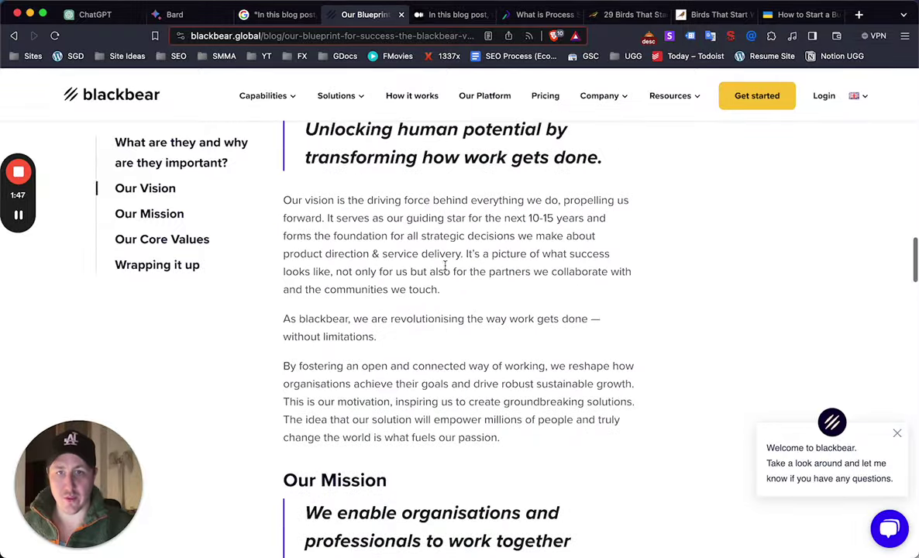
scroll(446, 267, up, 10)
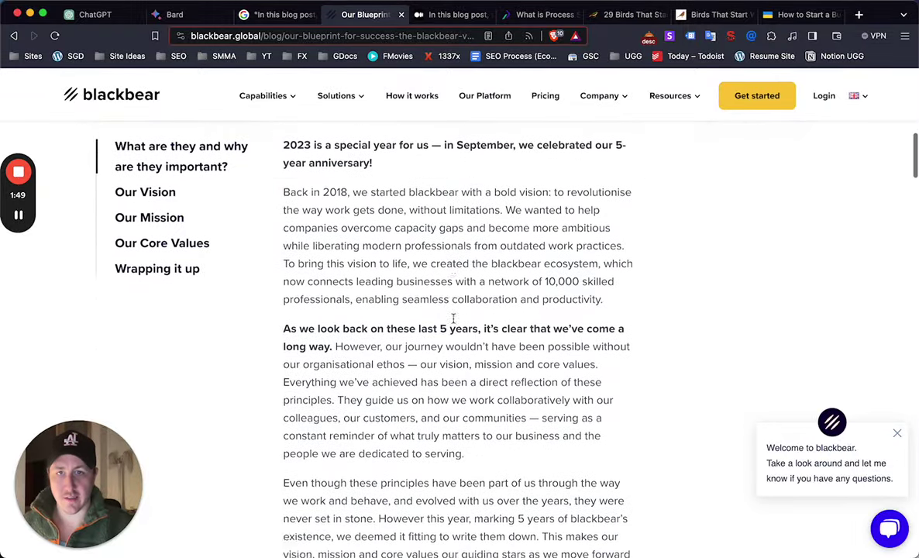
scroll(442, 306, down, 1)
scroll(420, 283, up, 1)
scroll(396, 268, down, 1)
Find 'in this' in the blackbear article, then close that article's tab.
key(super+f)
text(in )
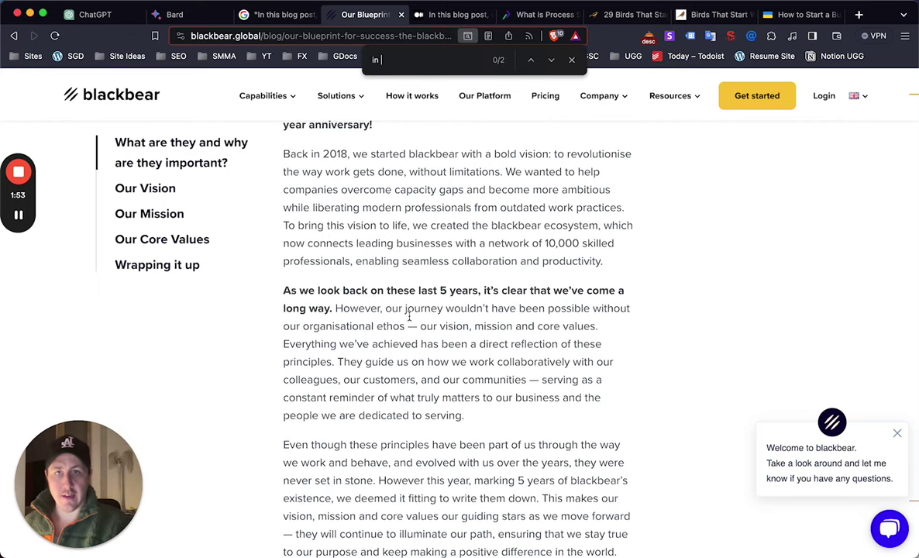
text(this)
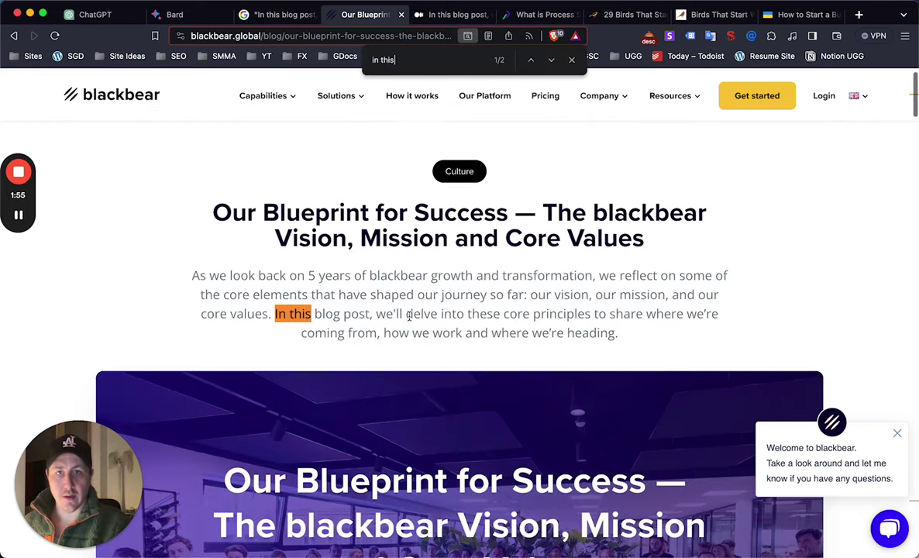
scroll(476, 287, down, 15)
scroll(433, 279, down, 4)
scroll(395, 225, down, 6)
scroll(415, 232, up, 4)
scroll(395, 166, up, 2)
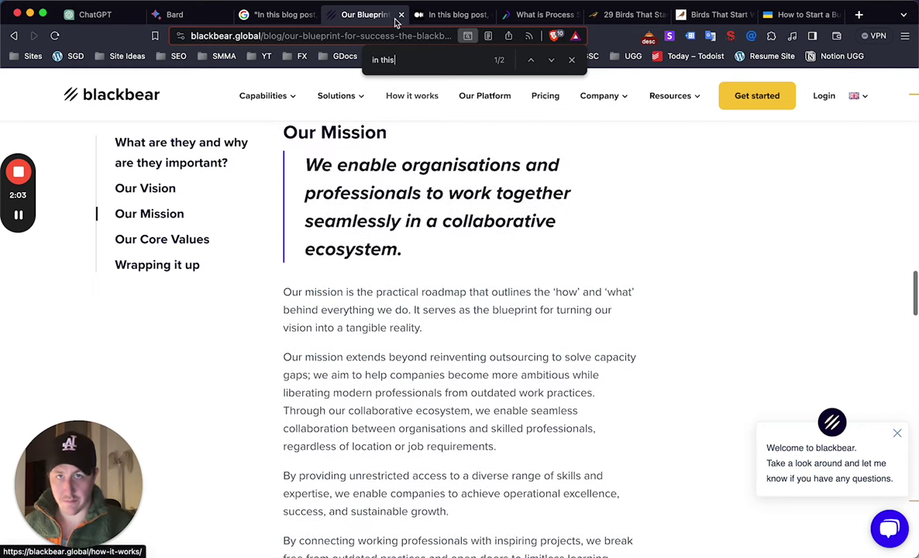
click(400, 17)
scroll(405, 218, up, 10)
scroll(416, 253, down, 3)
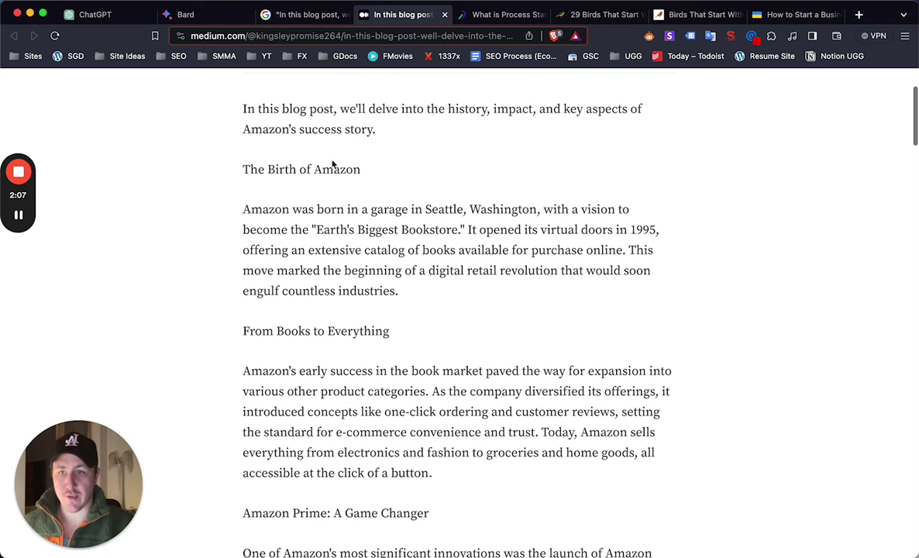
triple_click(283, 167)
click(283, 167)
scroll(310, 233, down, 10)
scroll(336, 253, down, 10)
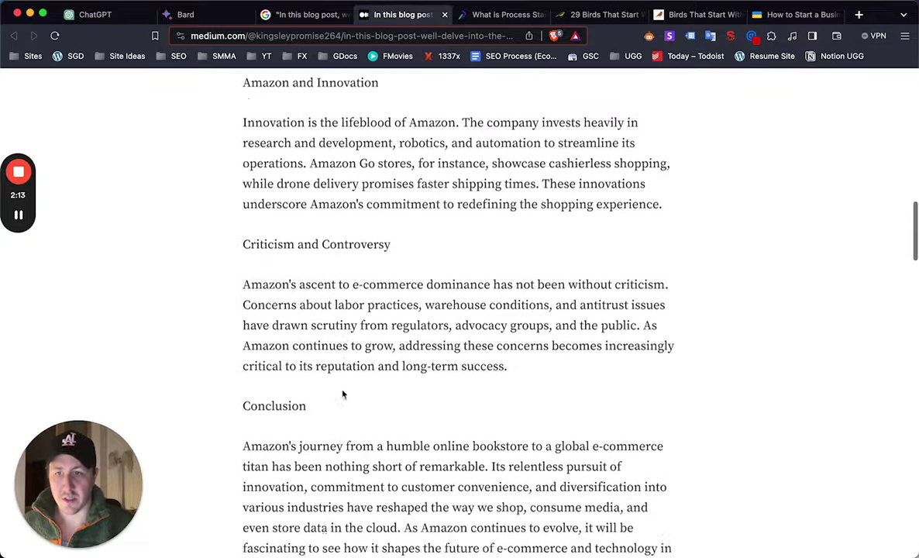
scroll(326, 364, up, 20)
scroll(326, 364, up, 5)
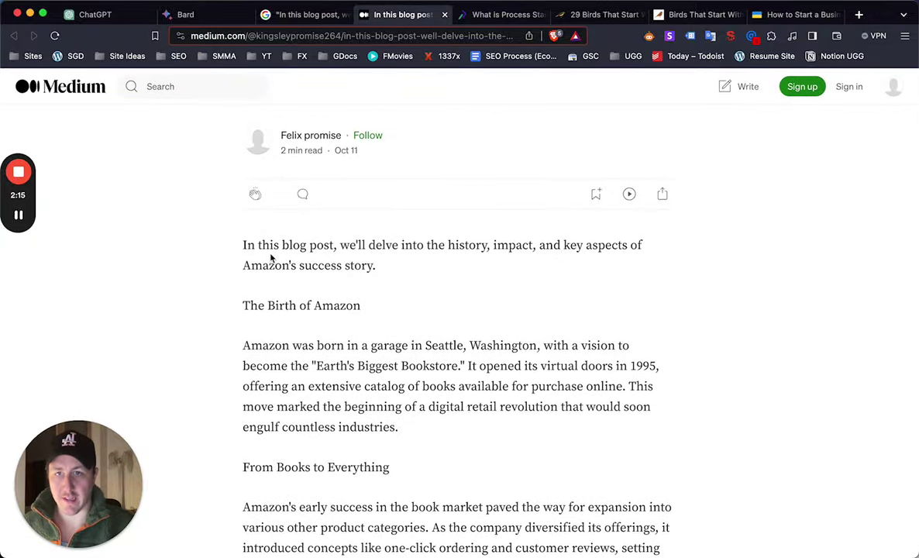
drag(267, 246, 452, 408)
click(452, 408)
scroll(453, 410, down, 20)
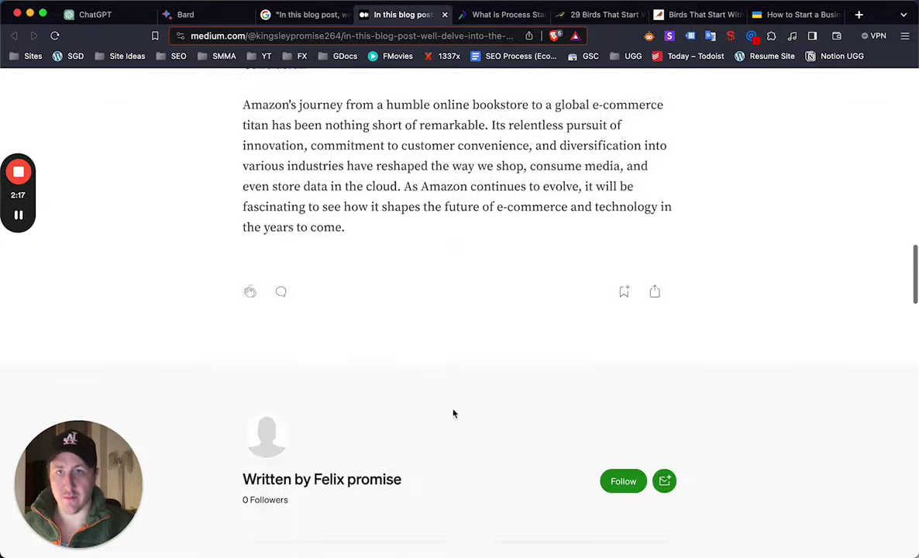
scroll(453, 412, up, 12)
scroll(453, 412, up, 12)
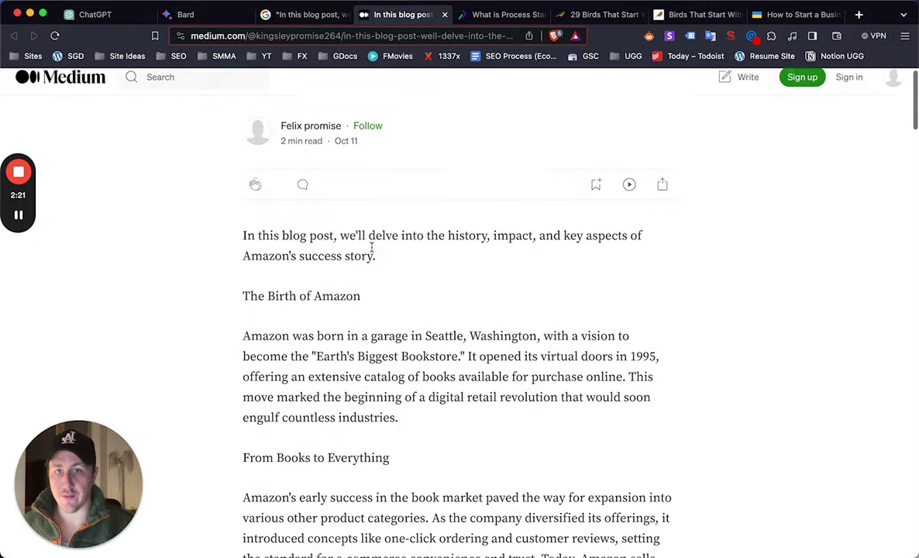
scroll(371, 246, down, 10)
scroll(406, 308, down, 15)
scroll(410, 215, up, 4)
scroll(410, 215, up, 10)
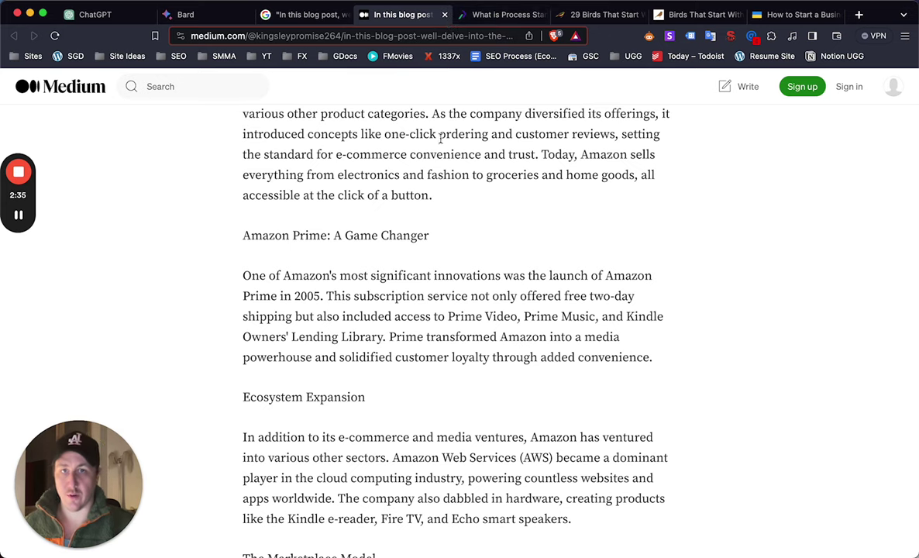
Close the Medium Amazon article and skim the page that appears.
click(445, 15)
scroll(448, 190, down, 5)
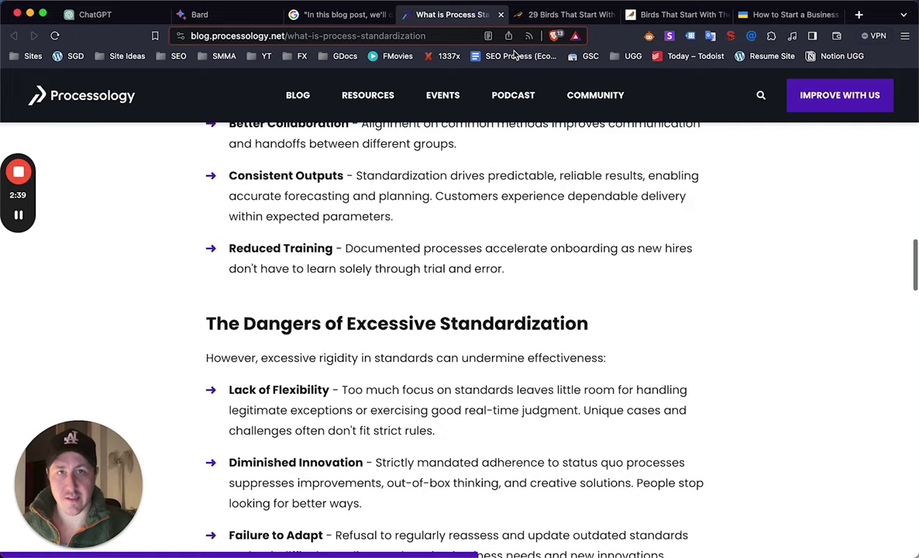
scroll(447, 191, down, 10)
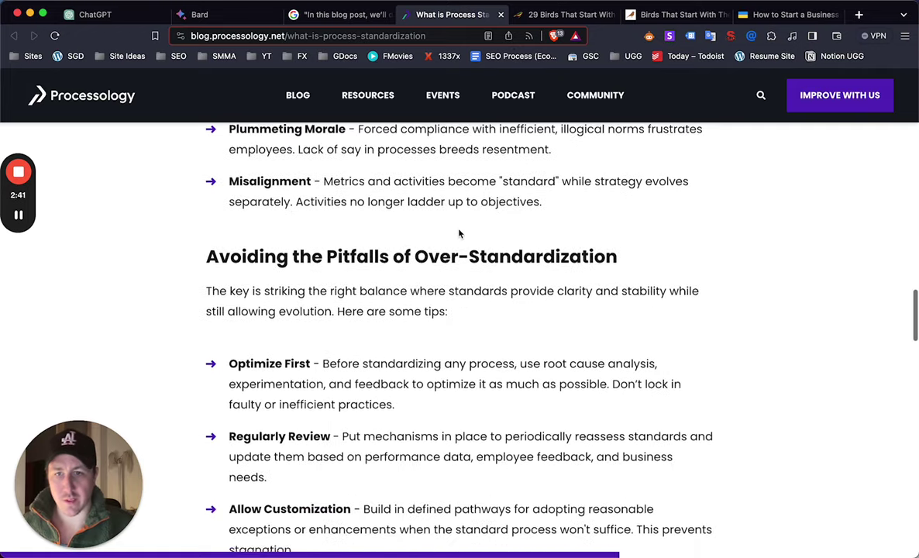
scroll(458, 233, up, 8)
Skim the '29 Birds That Start With J' article and close it.
click(551, 14)
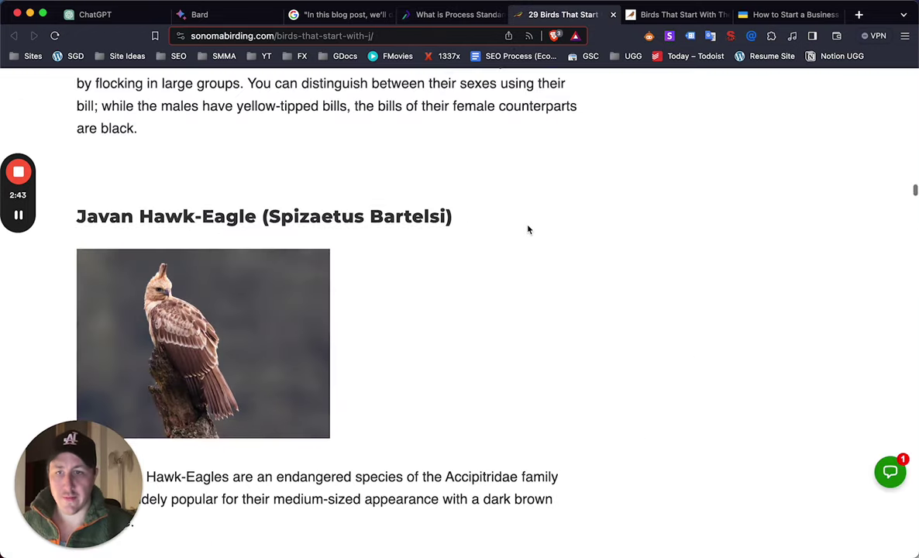
scroll(527, 230, down, 15)
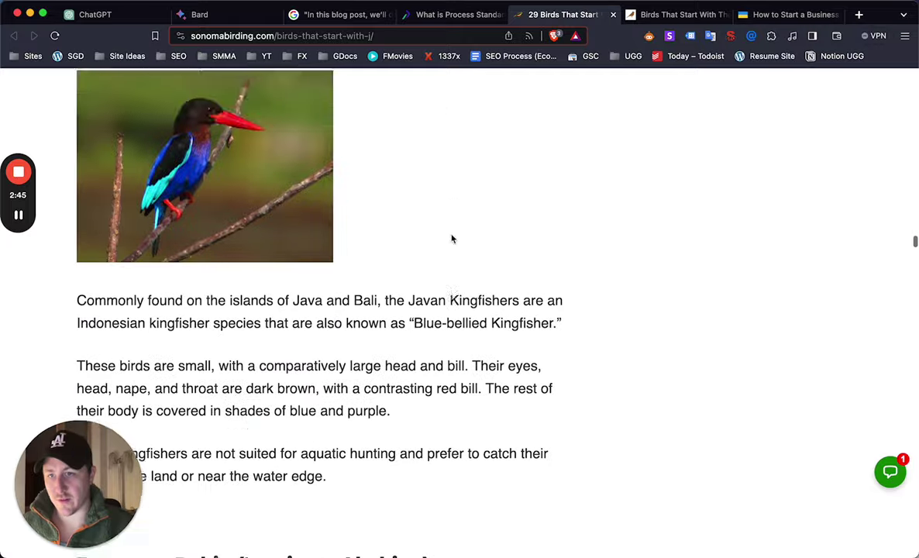
scroll(453, 238, down, 15)
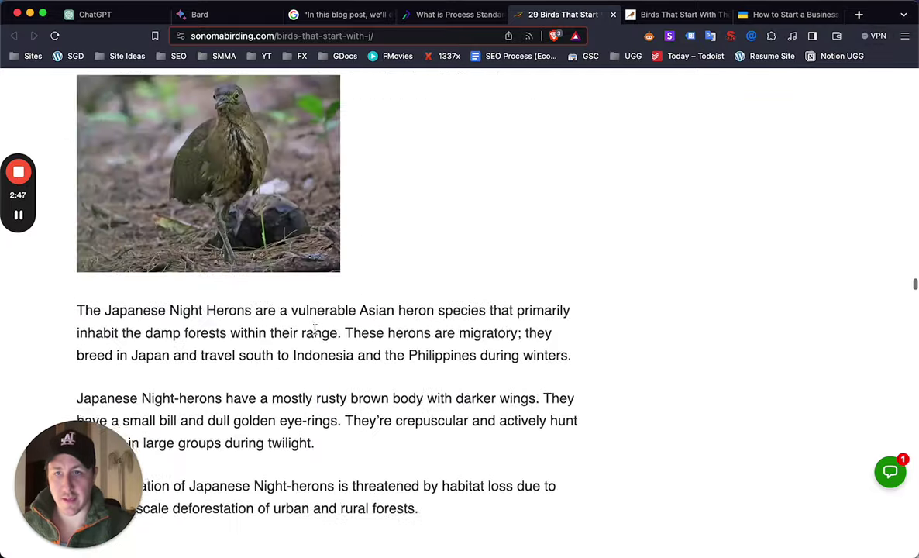
scroll(314, 328, down, 20)
scroll(455, 198, up, 10)
scroll(455, 198, up, 15)
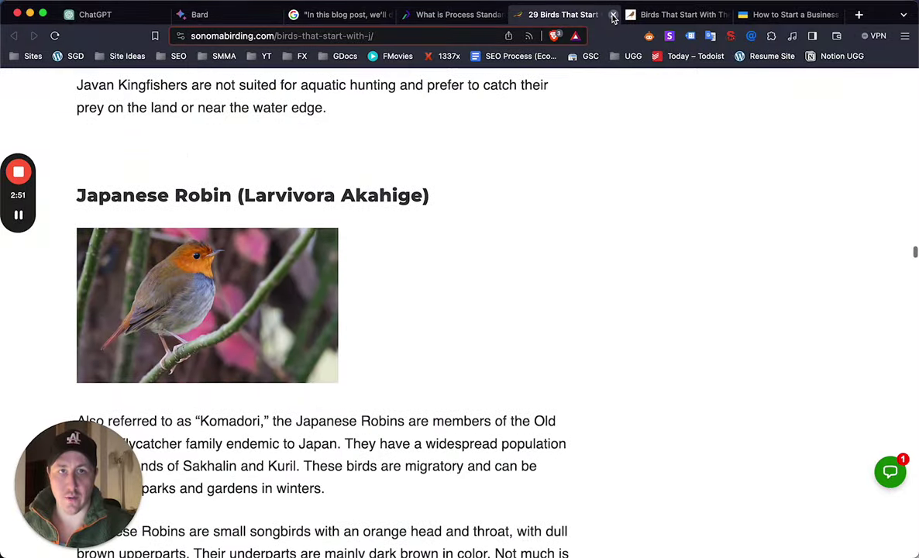
click(613, 15)
Skim the 'Birds That Start With The Letter J' article and close it.
scroll(551, 139, down, 10)
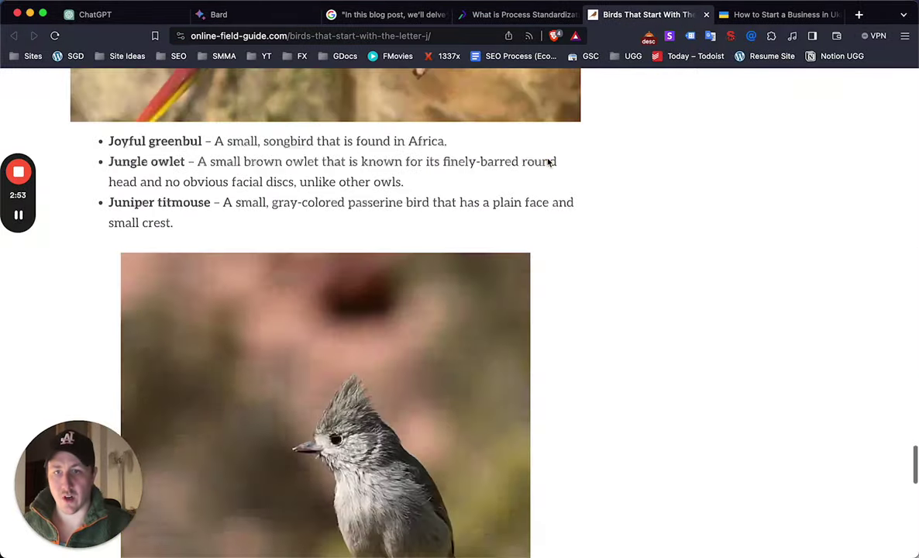
scroll(325, 265, down, 10)
scroll(379, 316, up, 20)
scroll(379, 316, up, 20)
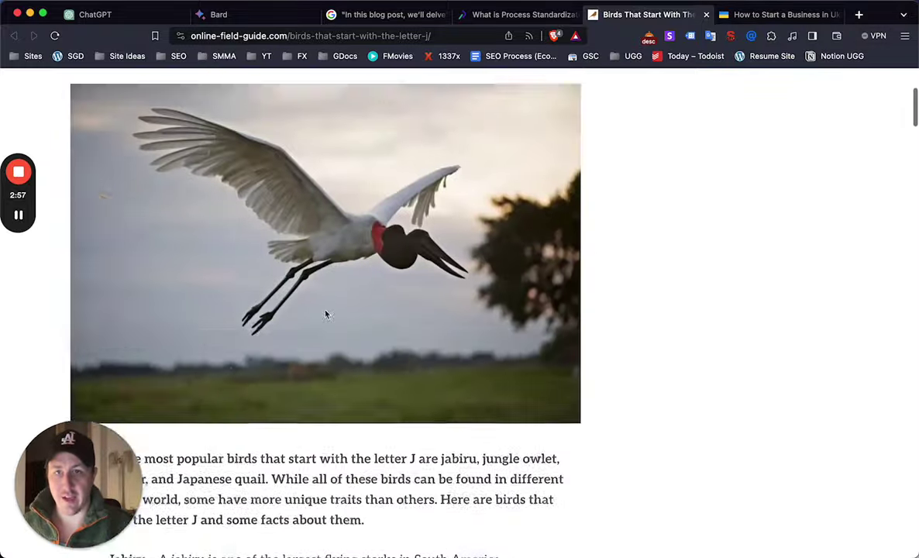
scroll(348, 314, up, 5)
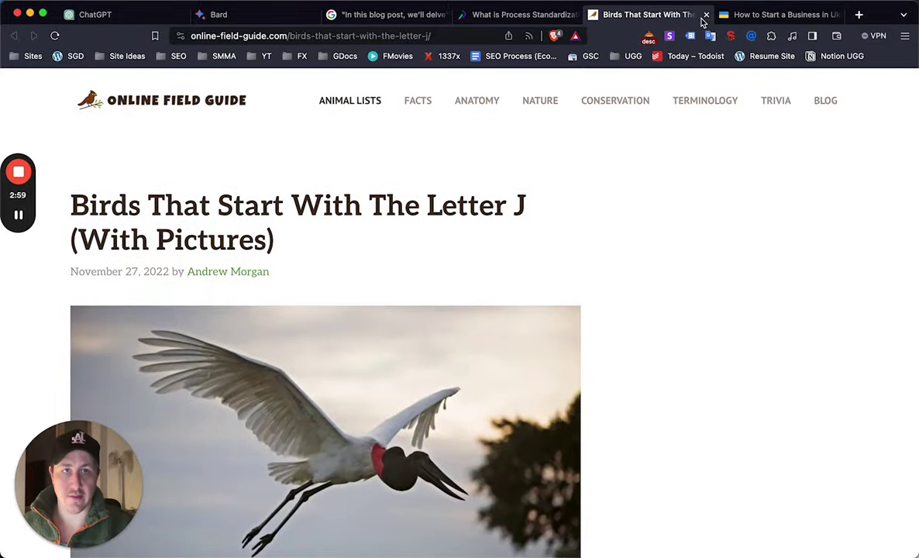
click(706, 15)
Bring up the process standardization article and skim it, clearing an accidental text selection.
click(527, 15)
scroll(512, 247, up, 1)
scroll(512, 246, up, 15)
scroll(512, 248, down, 5)
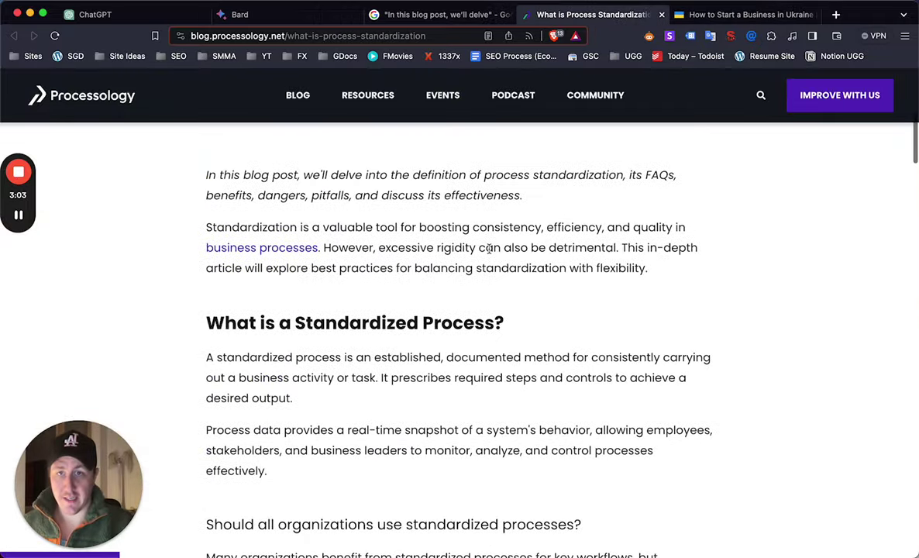
scroll(489, 248, down, 3)
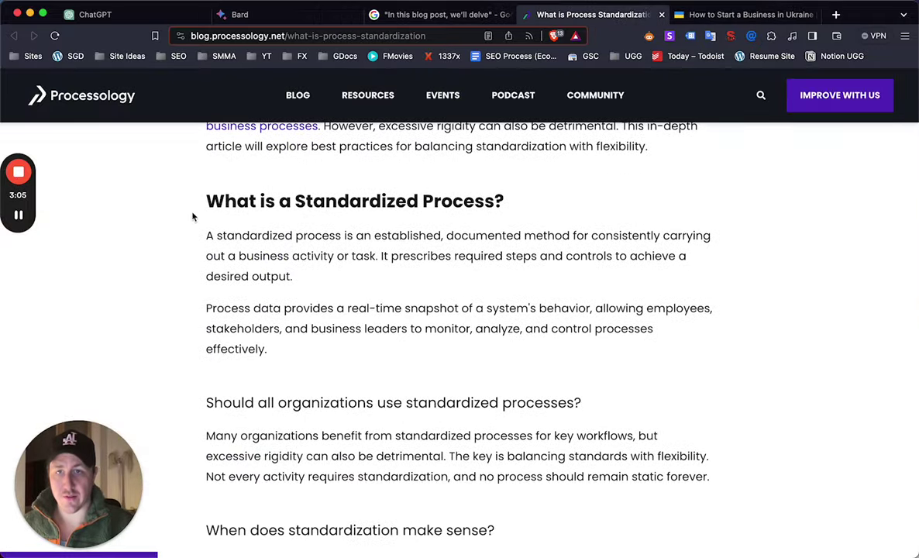
scroll(206, 226, down, 15)
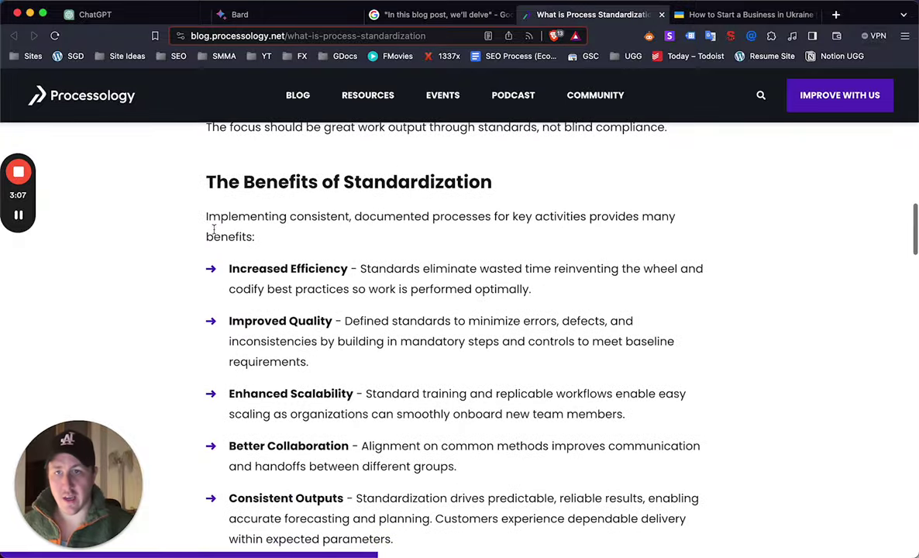
scroll(214, 229, down, 3)
scroll(240, 207, up, 2)
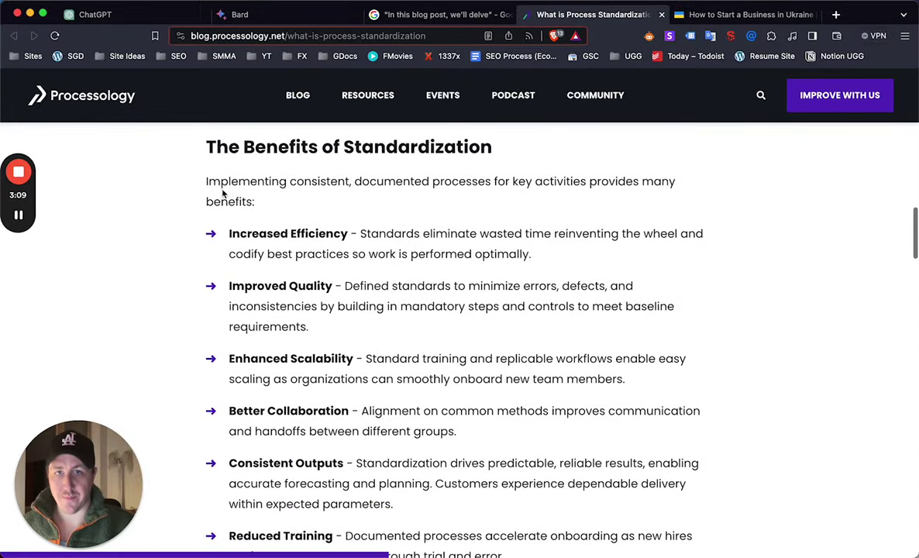
drag(223, 194, 294, 191)
click(297, 200)
Finish skimming the process standardization article and close its tab.
scroll(297, 199, down, 10)
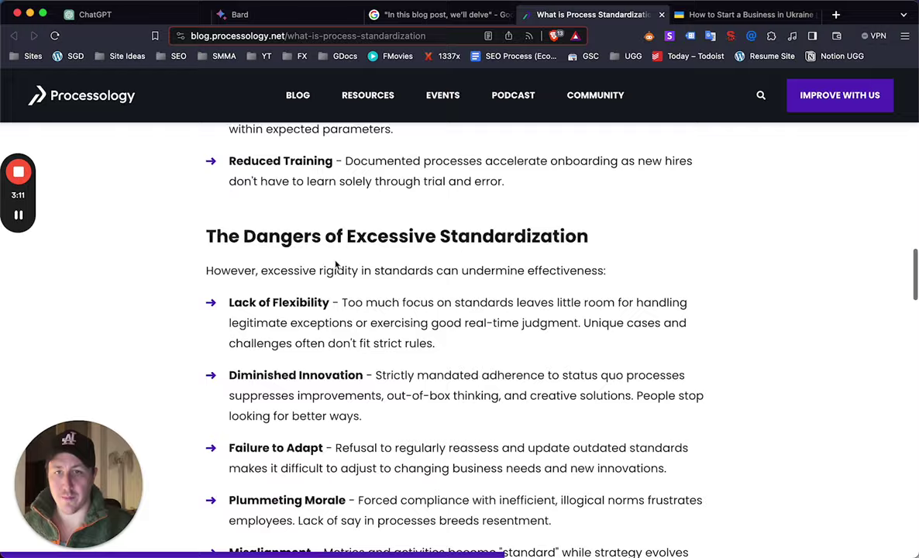
scroll(335, 264, down, 20)
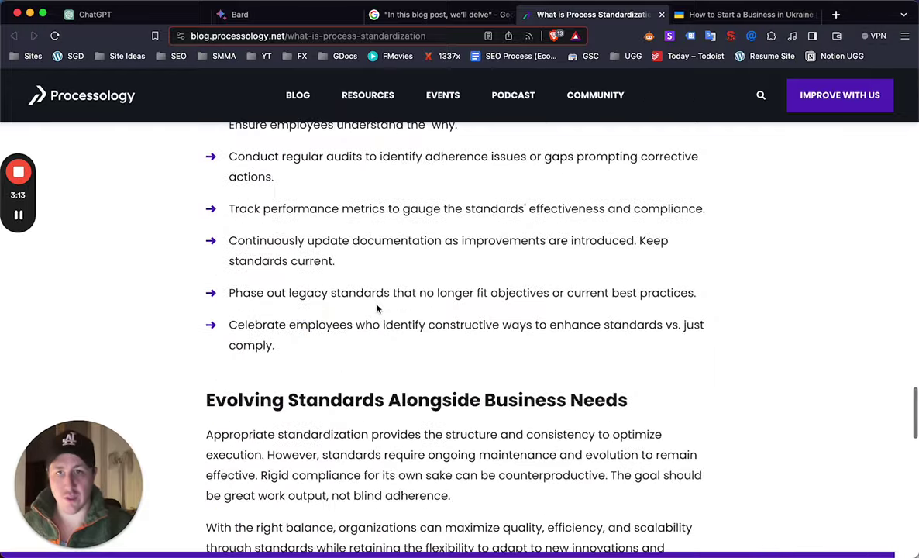
scroll(377, 309, up, 2)
scroll(378, 308, down, 12)
scroll(377, 308, up, 20)
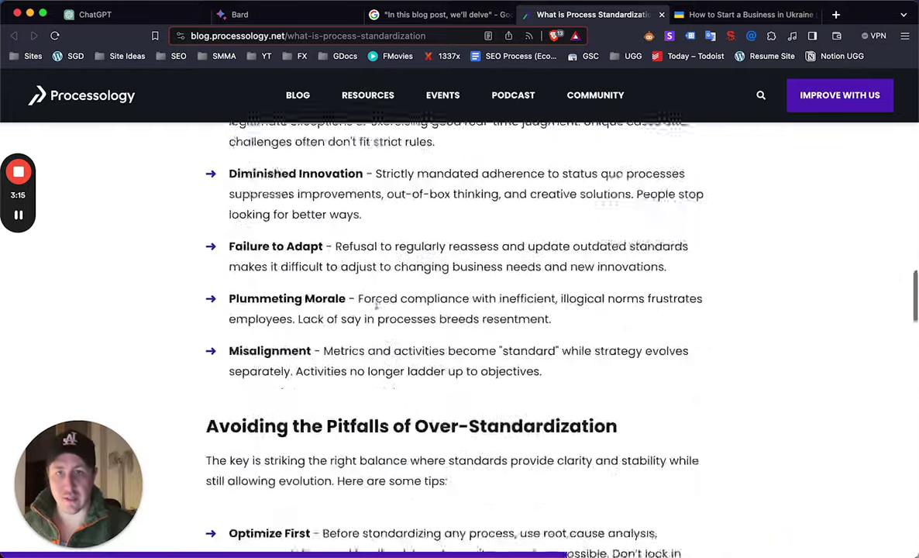
scroll(376, 304, up, 15)
scroll(377, 304, down, 5)
scroll(377, 308, up, 12)
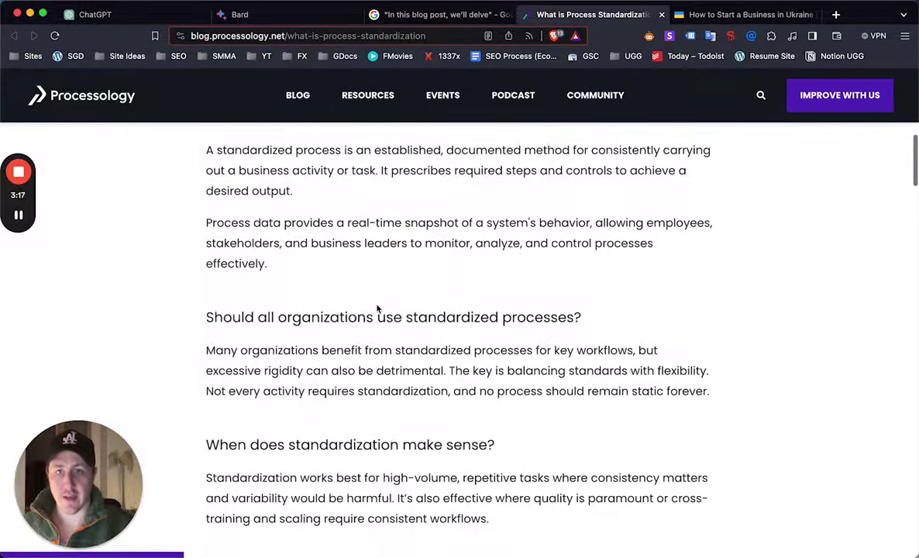
scroll(378, 308, up, 3)
scroll(383, 298, down, 8)
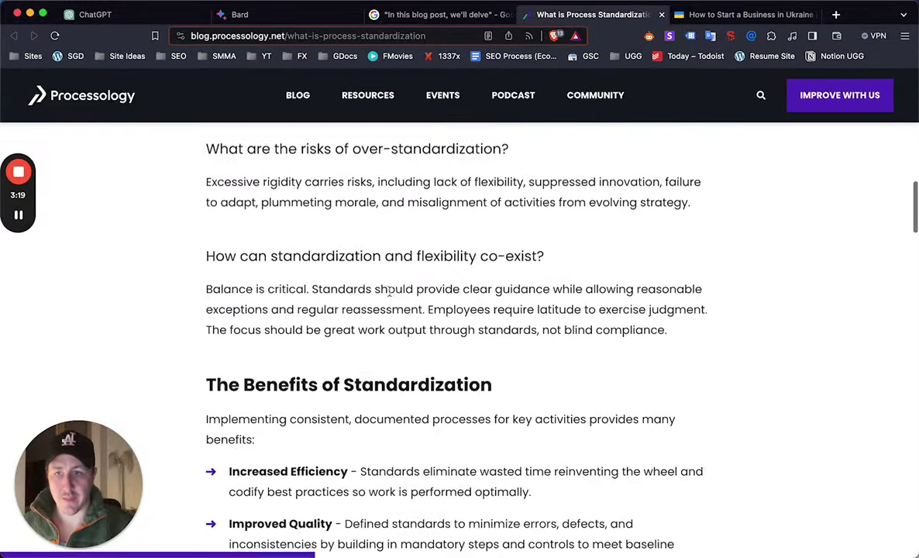
scroll(390, 293, down, 3)
scroll(396, 235, up, 9)
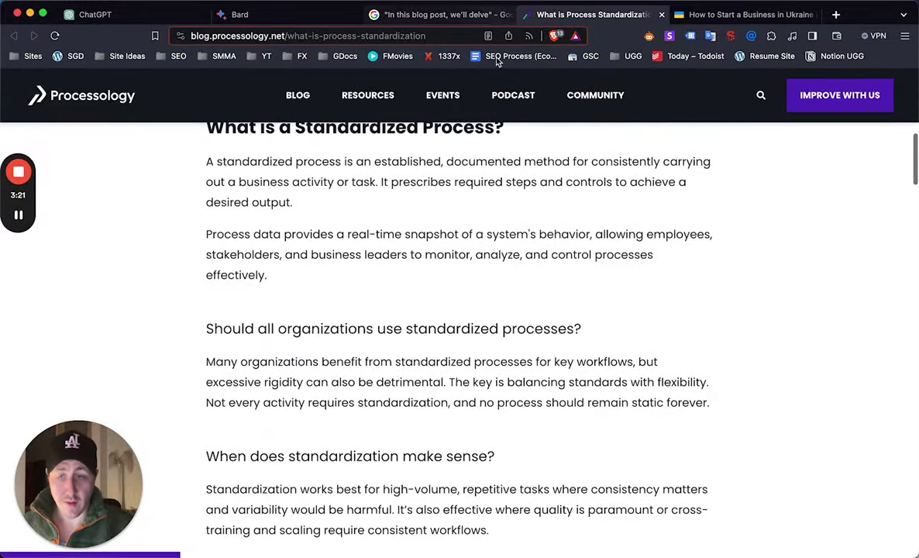
click(661, 14)
scroll(488, 220, down, 3)
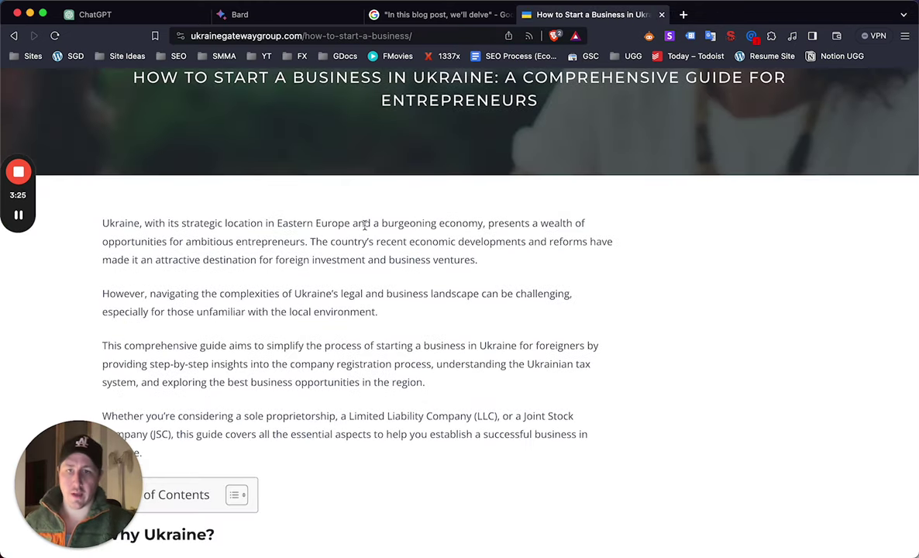
scroll(364, 217, down, 1)
scroll(363, 226, up, 4)
scroll(367, 228, down, 6)
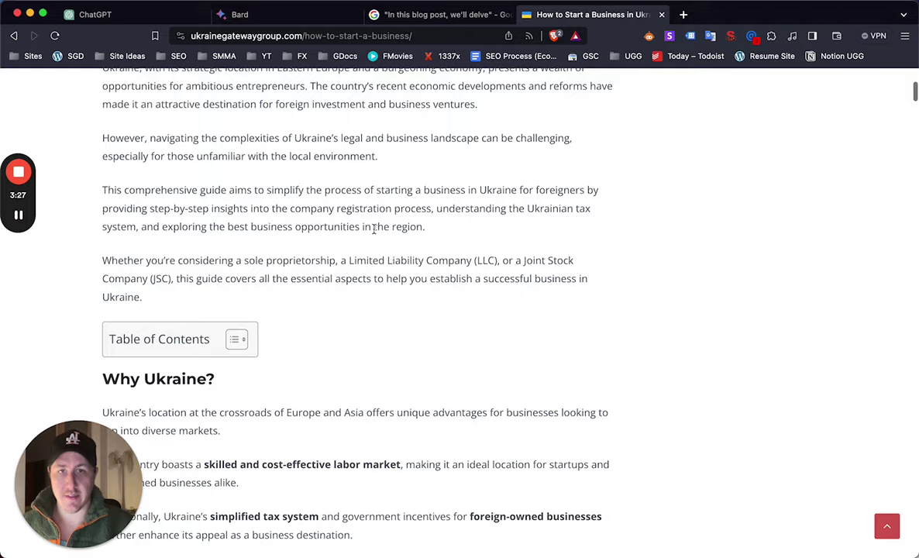
scroll(374, 229, up, 4)
scroll(588, 302, down, 2)
scroll(751, 477, down, 5)
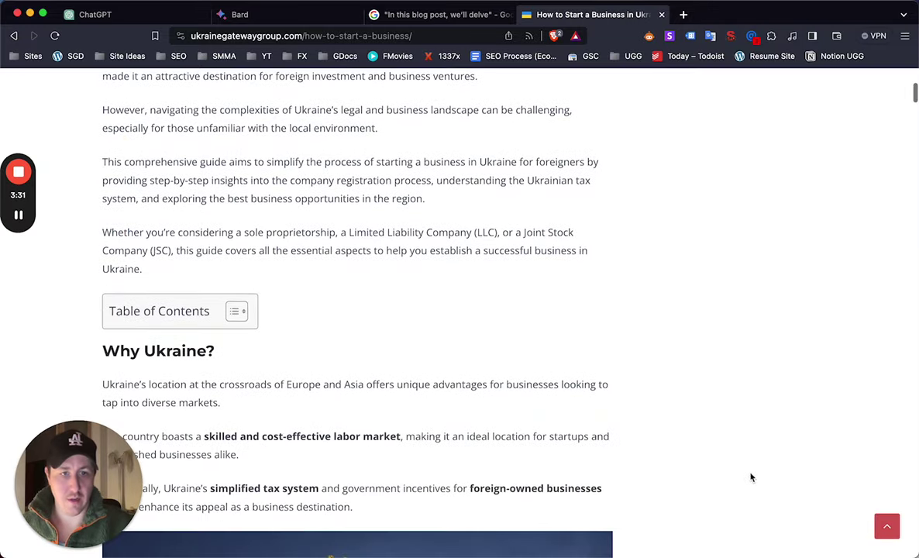
scroll(467, 240, down, 3)
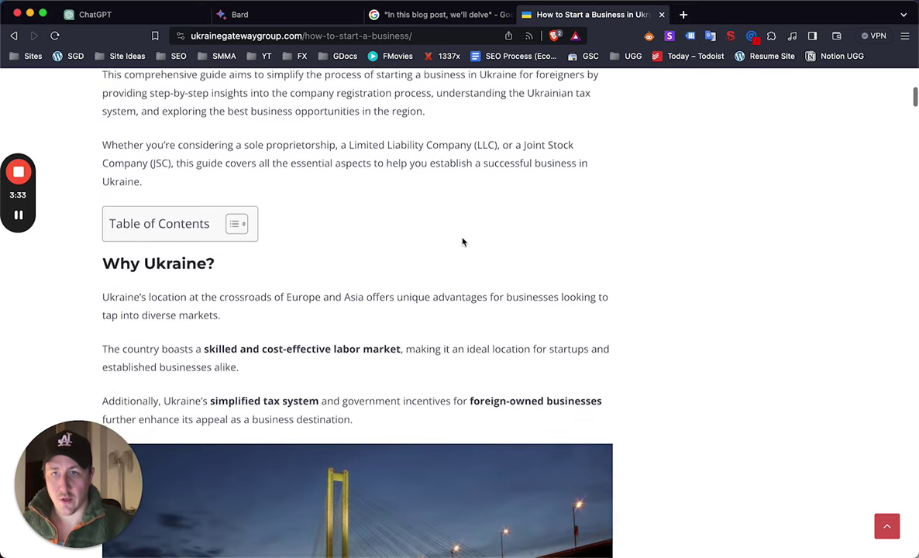
click(237, 205)
scroll(313, 206, down, 2)
scroll(314, 206, down, 10)
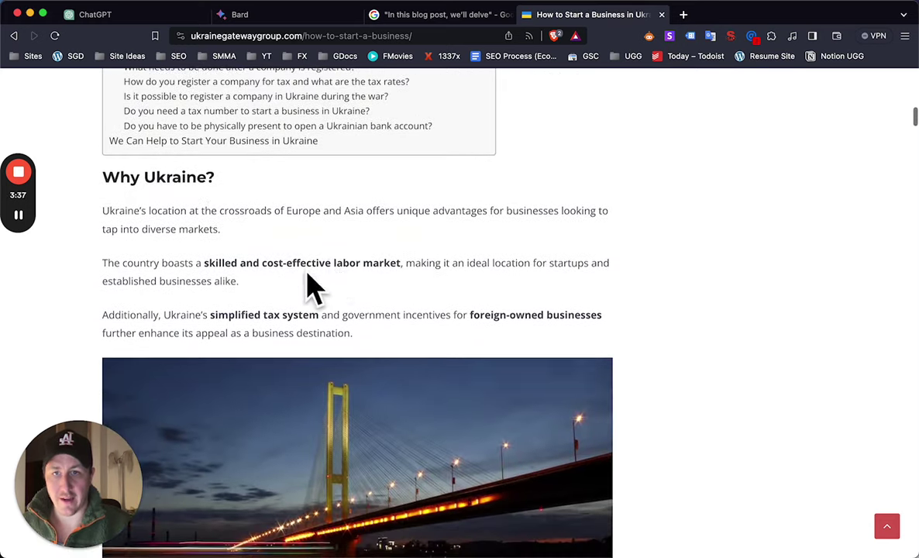
scroll(314, 288, down, 8)
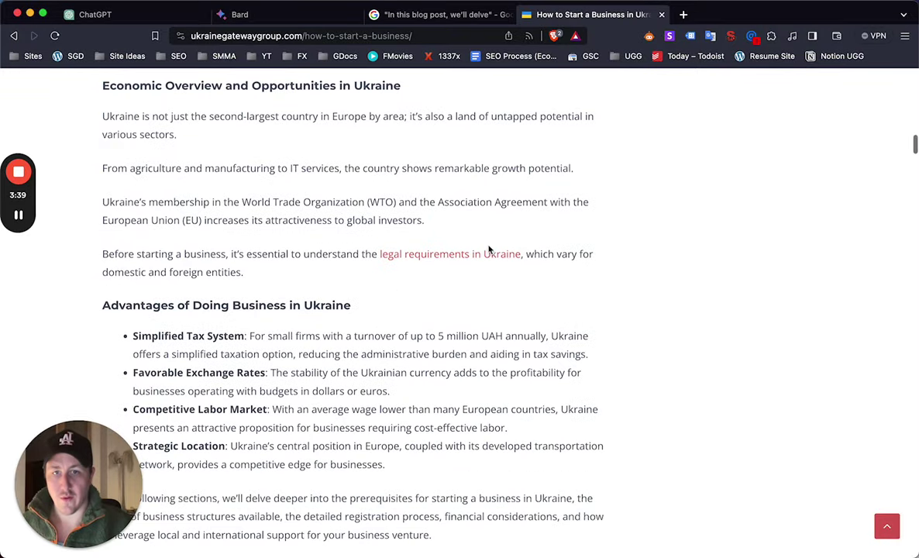
scroll(464, 255, down, 1)
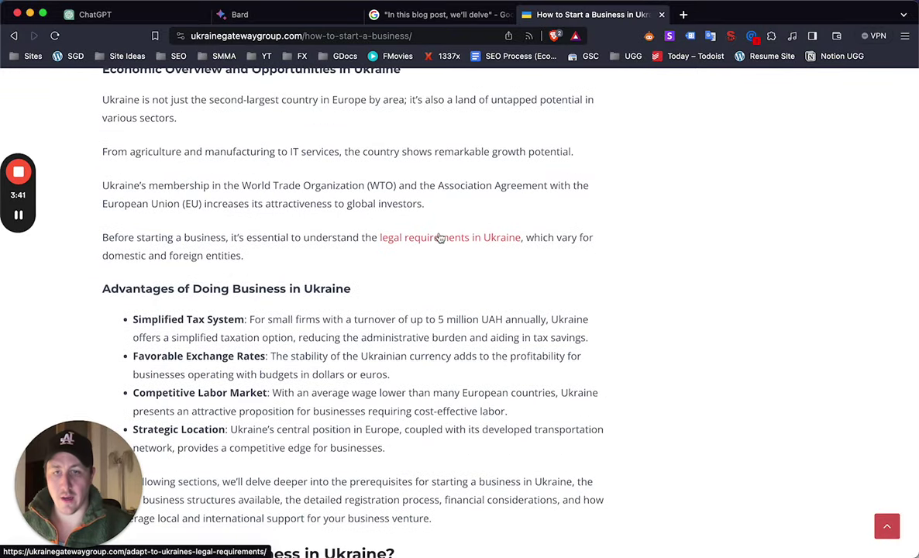
scroll(439, 241, down, 2)
scroll(318, 211, down, 2)
scroll(217, 248, down, 2)
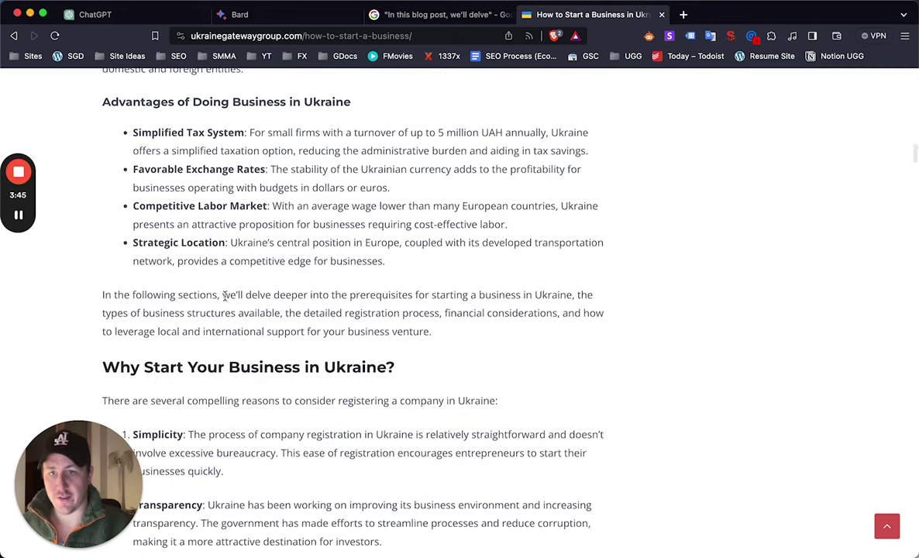
drag(223, 296, 286, 295)
click(286, 294)
scroll(285, 295, down, 3)
scroll(217, 270, down, 3)
scroll(461, 321, down, 8)
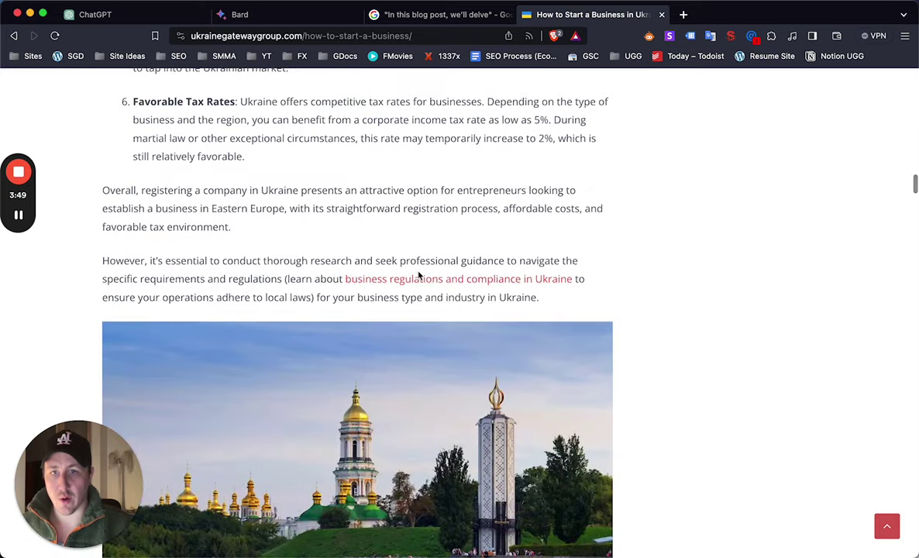
drag(232, 206, 254, 278)
click(254, 277)
scroll(302, 240, down, 6)
scroll(303, 241, down, 19)
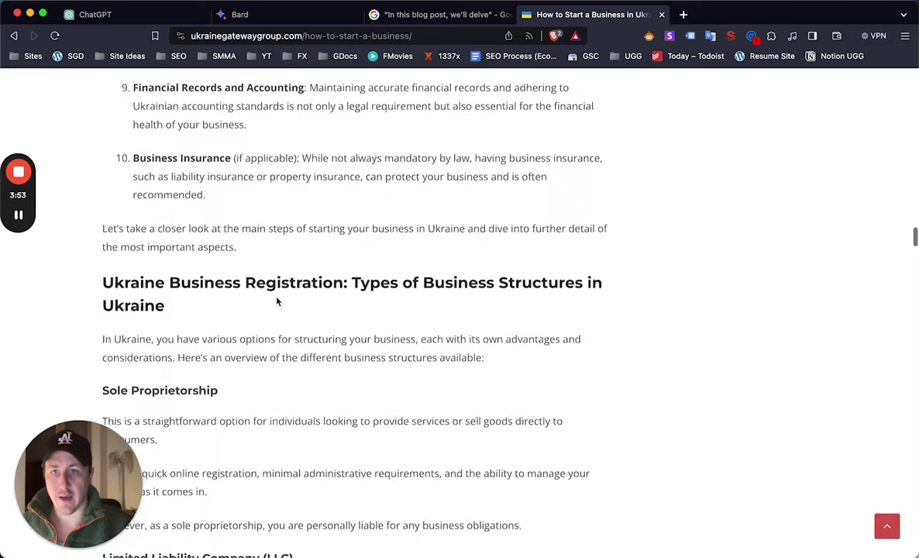
drag(234, 294, 297, 322)
click(298, 320)
scroll(298, 319, down, 11)
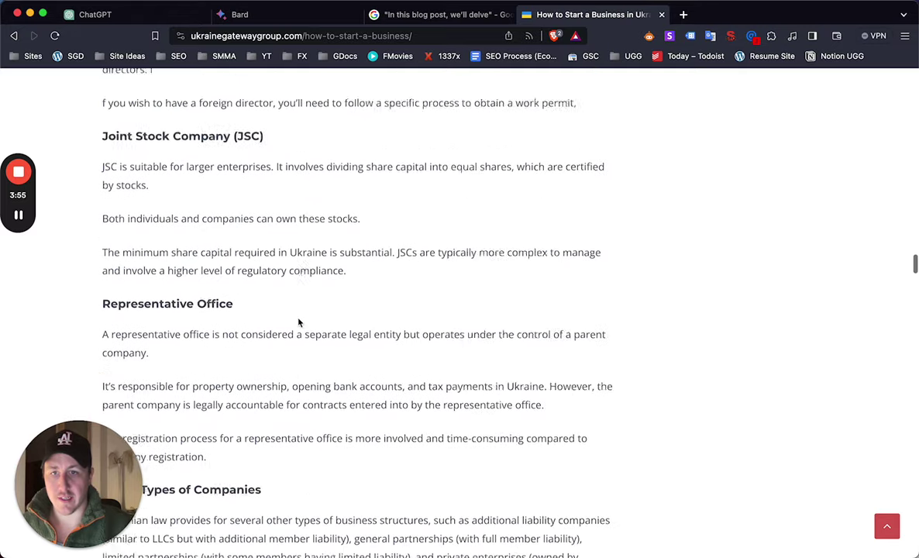
scroll(298, 323, down, 7)
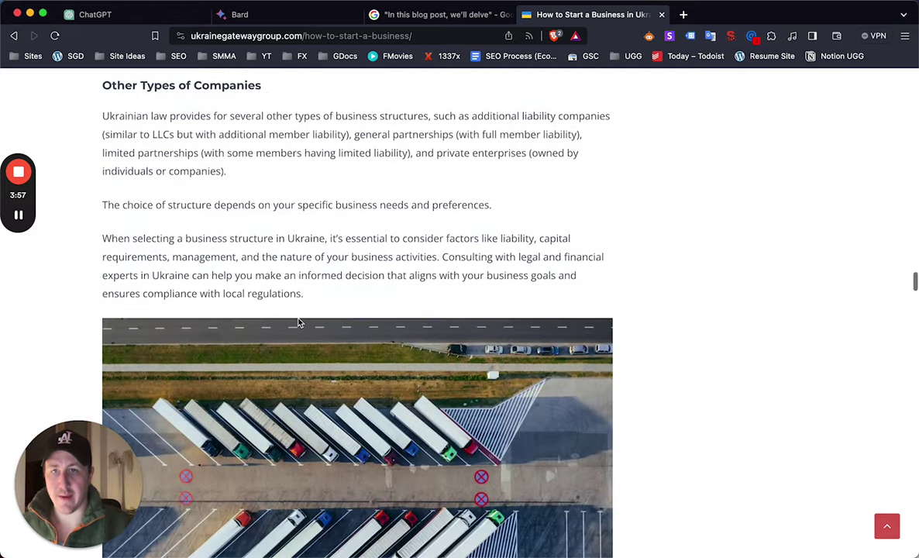
scroll(299, 322, down, 12)
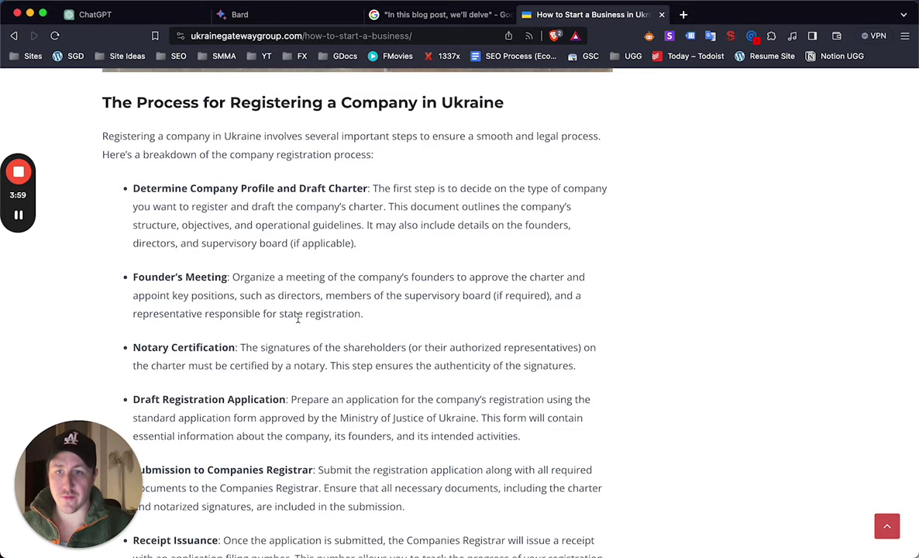
Scroll the Ukraine business-registration guide down to its footer and back, then switch to Bard.
scroll(298, 319, down, 12)
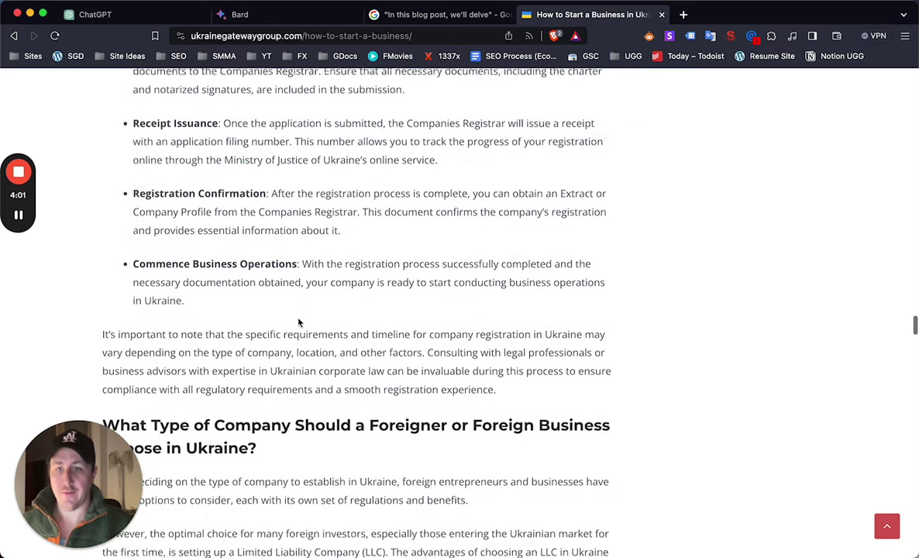
scroll(297, 318, down, 8)
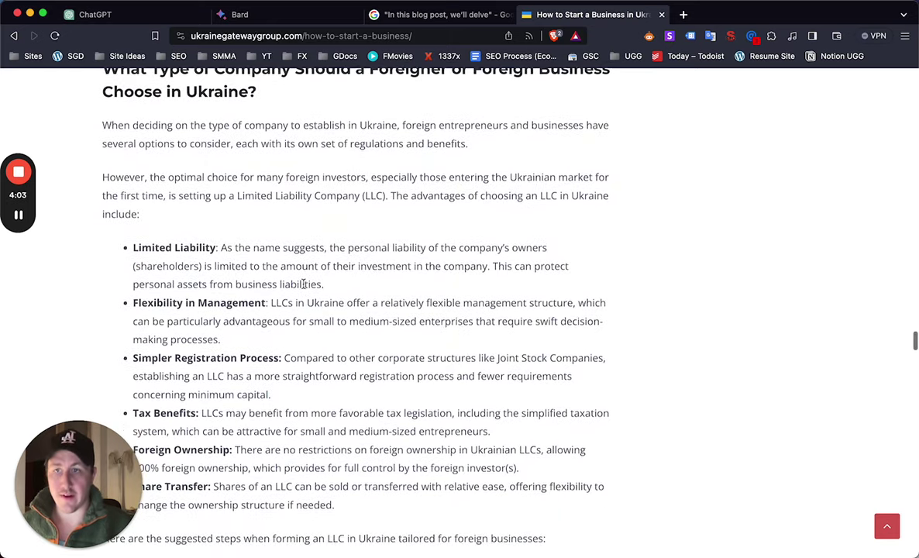
scroll(303, 284, down, 2)
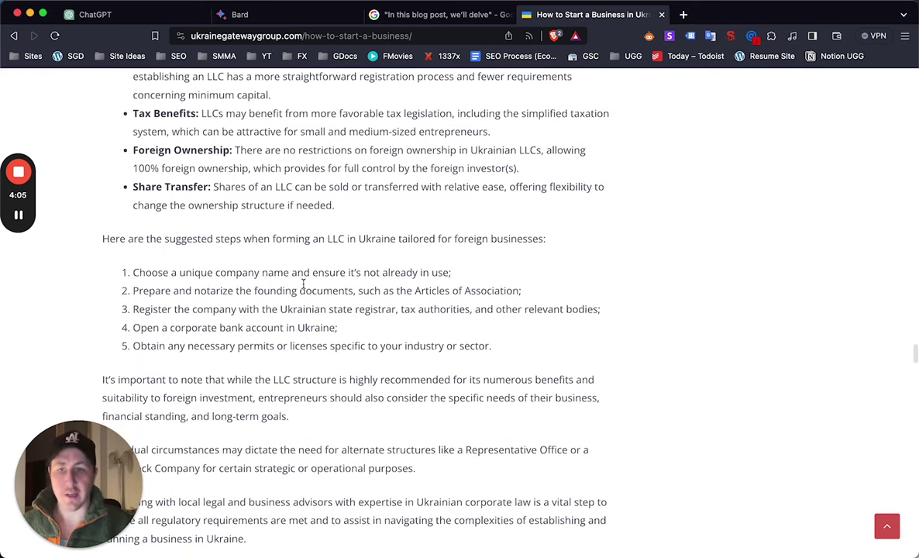
scroll(303, 284, down, 20)
scroll(304, 288, down, 20)
scroll(302, 284, down, 5)
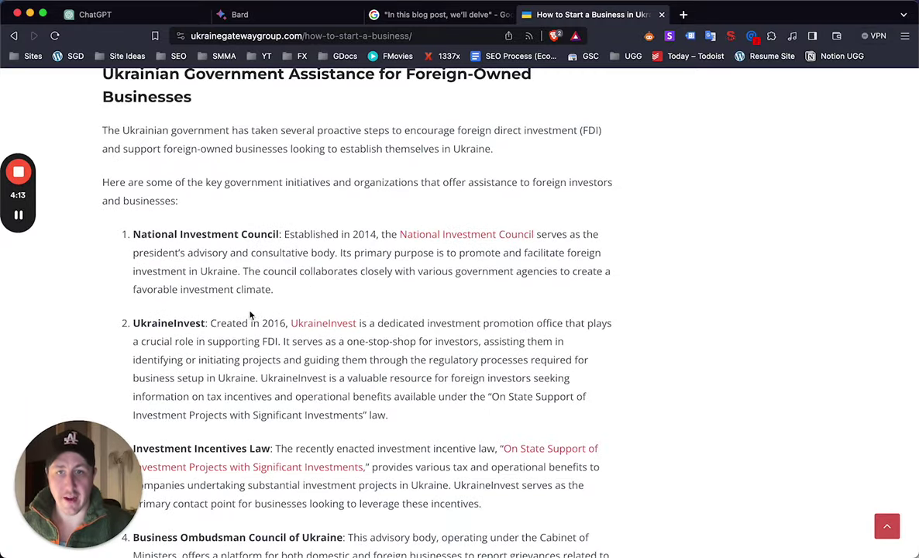
scroll(274, 317, down, 20)
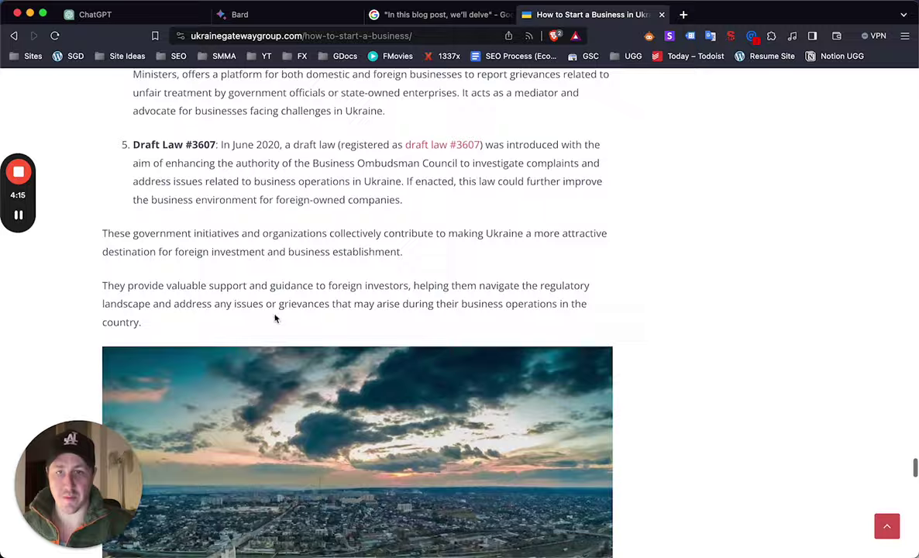
scroll(274, 313, down, 20)
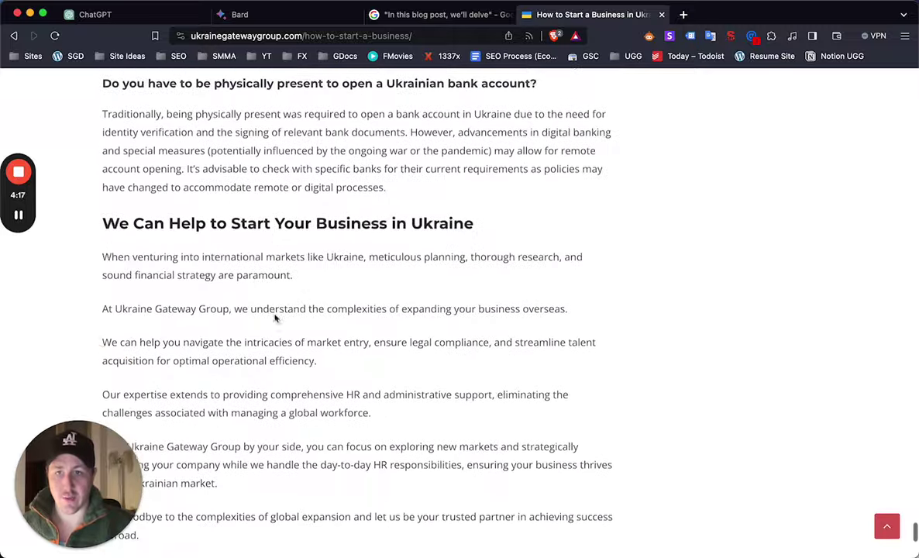
scroll(274, 313, down, 3)
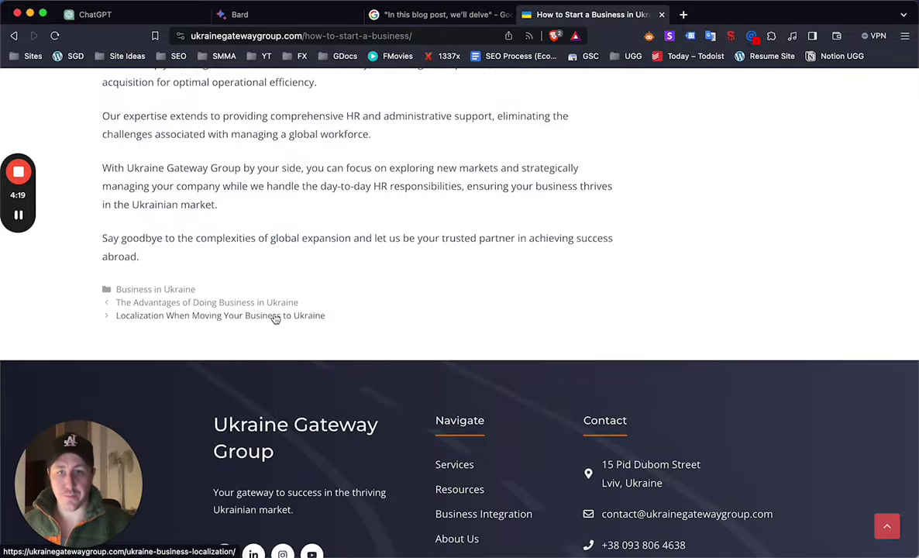
scroll(275, 317, up, 20)
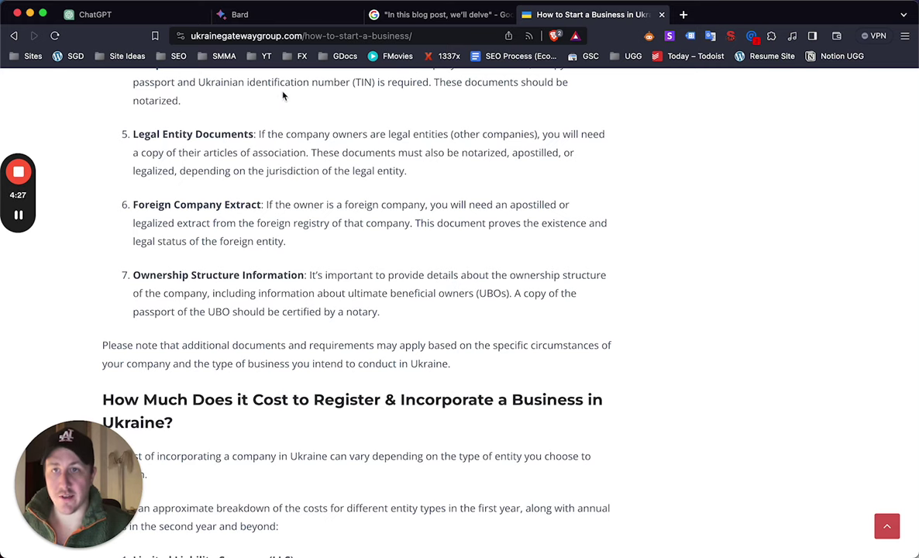
click(277, 17)
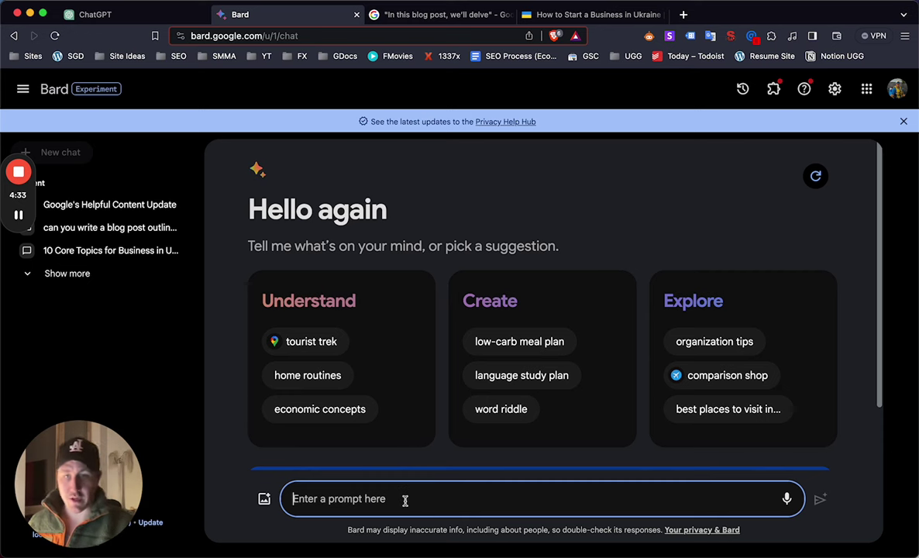
Enter the prompt 'write a blog post outline about the best used cars under $5000' in Bard.
text(w)
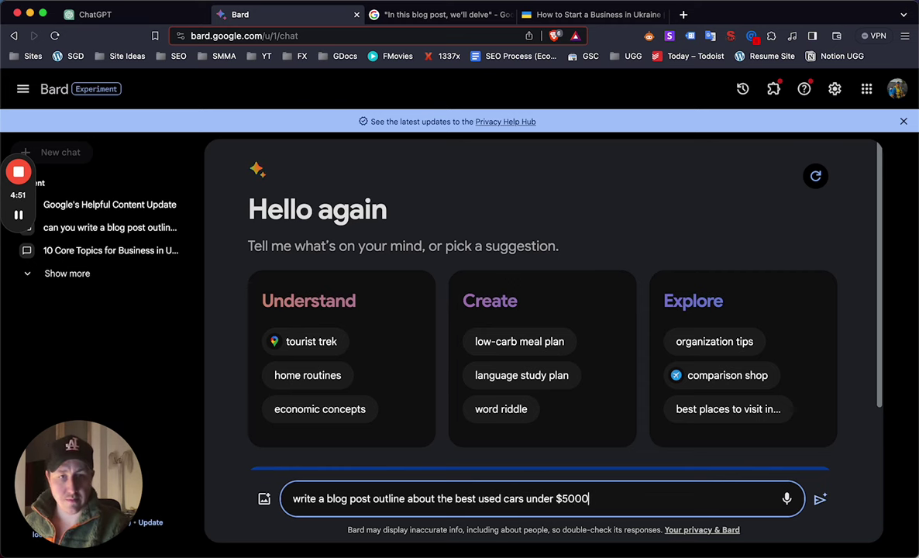
Send the prompt and read through Bard's 'Bargain Hunters' Delight: The Best Used Cars Under $5000' outline.
key(Return)
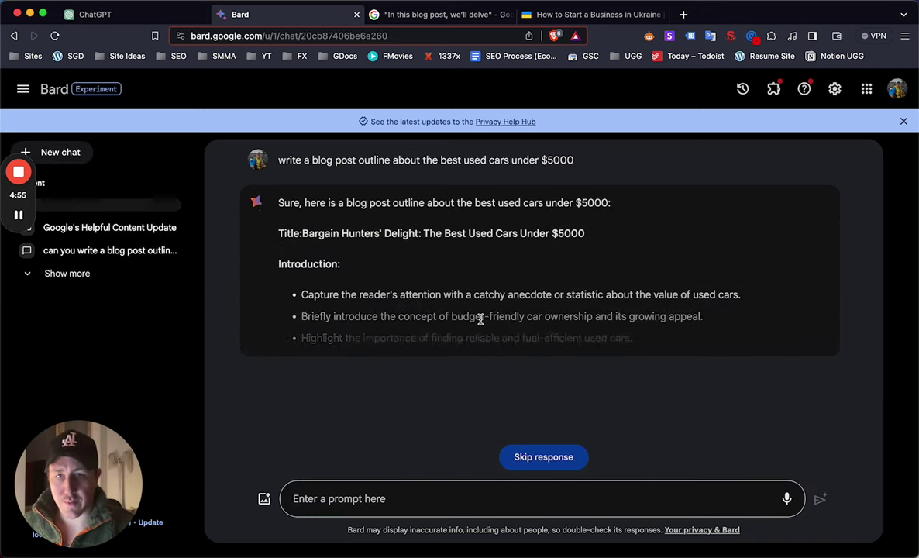
scroll(480, 319, down, 2)
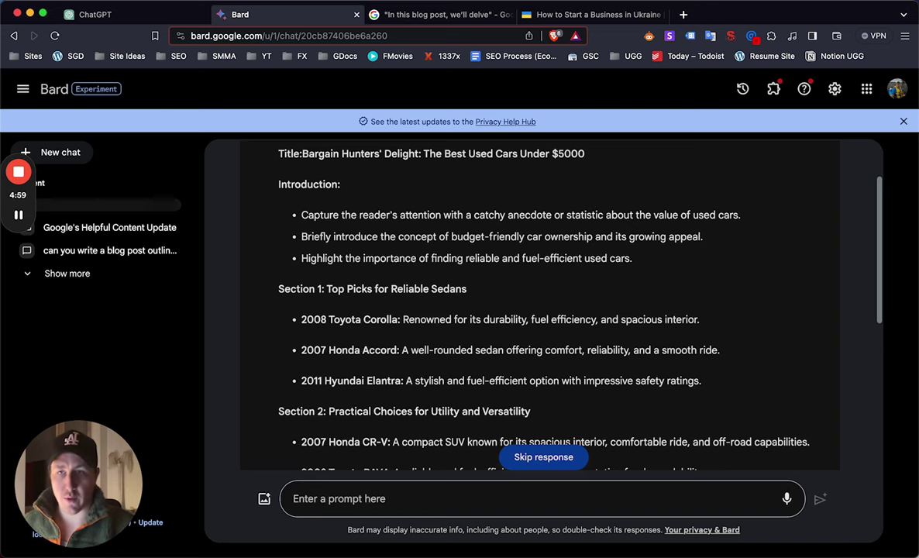
scroll(426, 293, down, 1)
scroll(430, 326, down, 5)
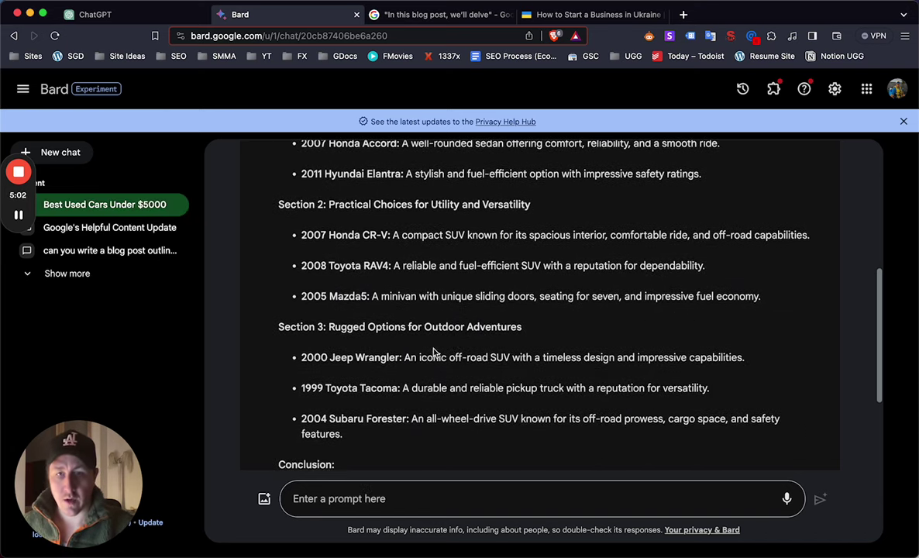
scroll(426, 376, down, 4)
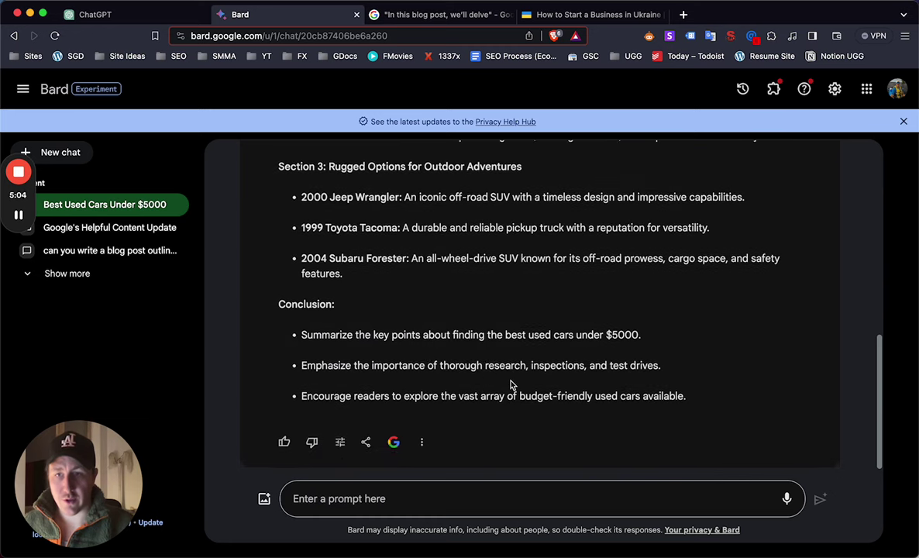
scroll(512, 385, up, 5)
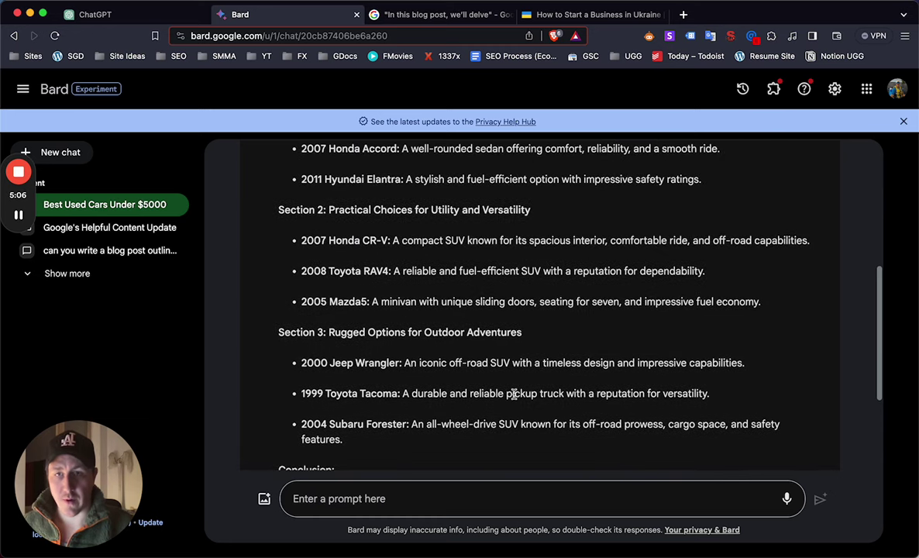
scroll(512, 395, down, 3)
scroll(504, 383, up, 11)
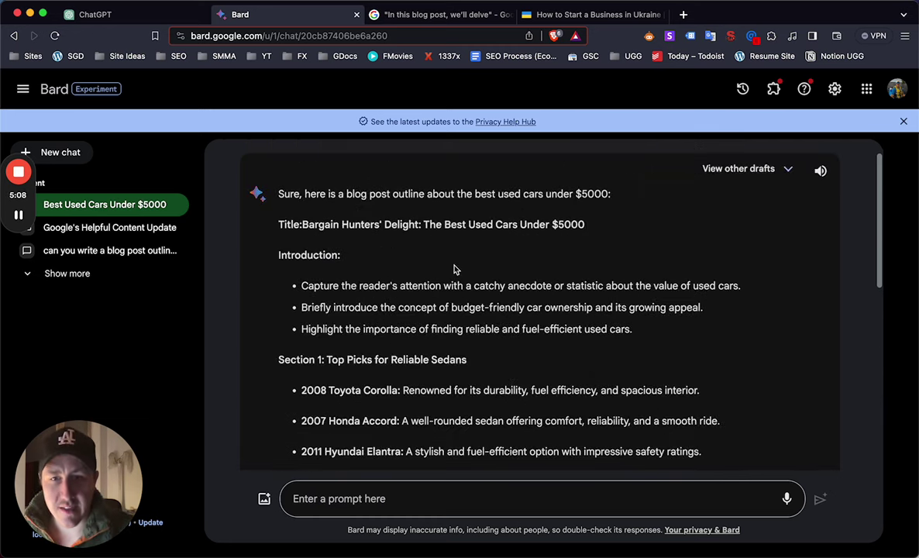
scroll(454, 269, down, 2)
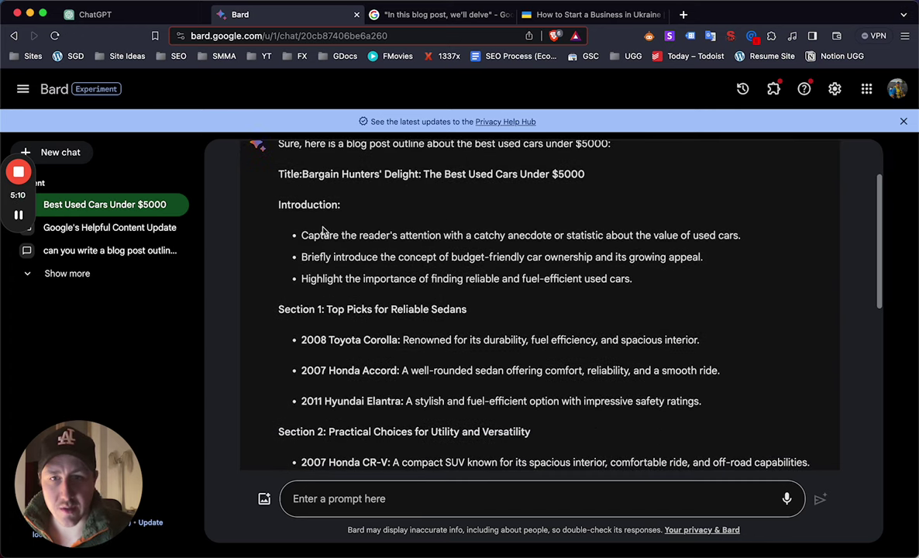
scroll(420, 256, down, 10)
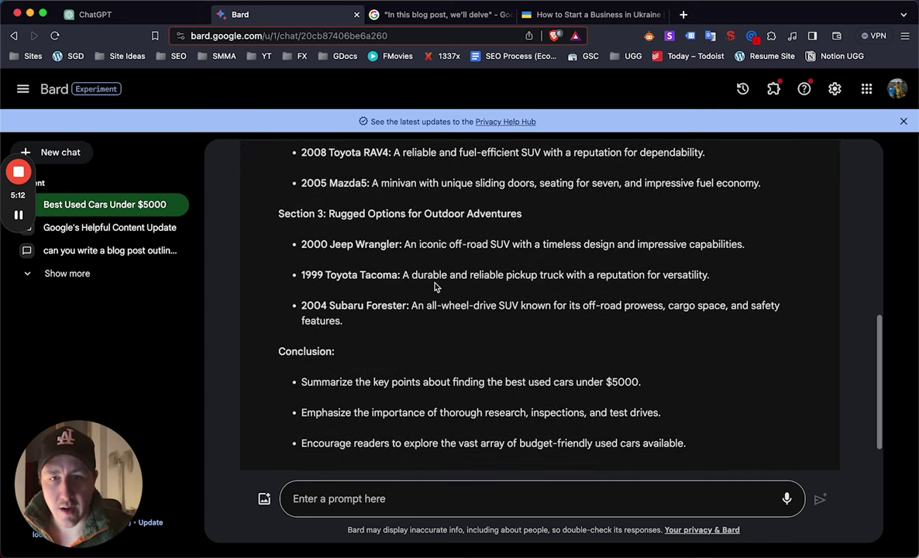
scroll(435, 287, down, 2)
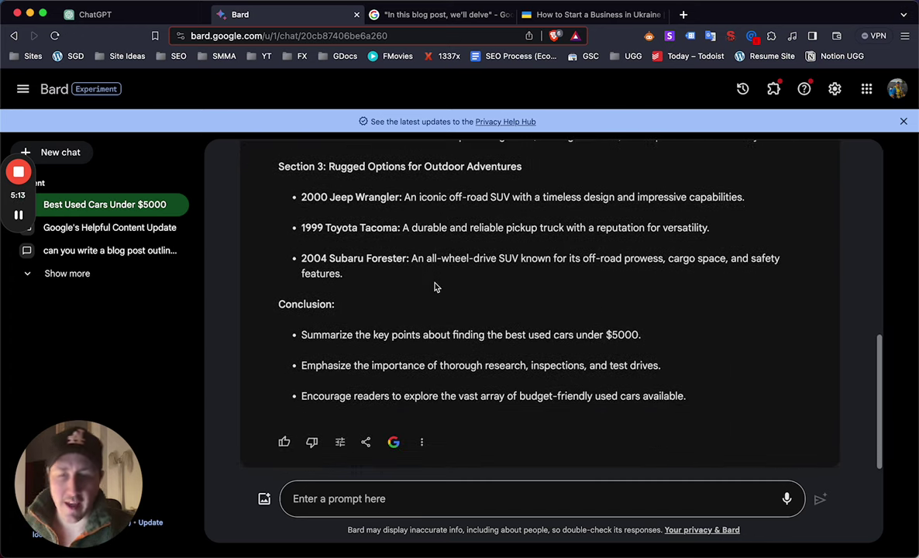
click(375, 498)
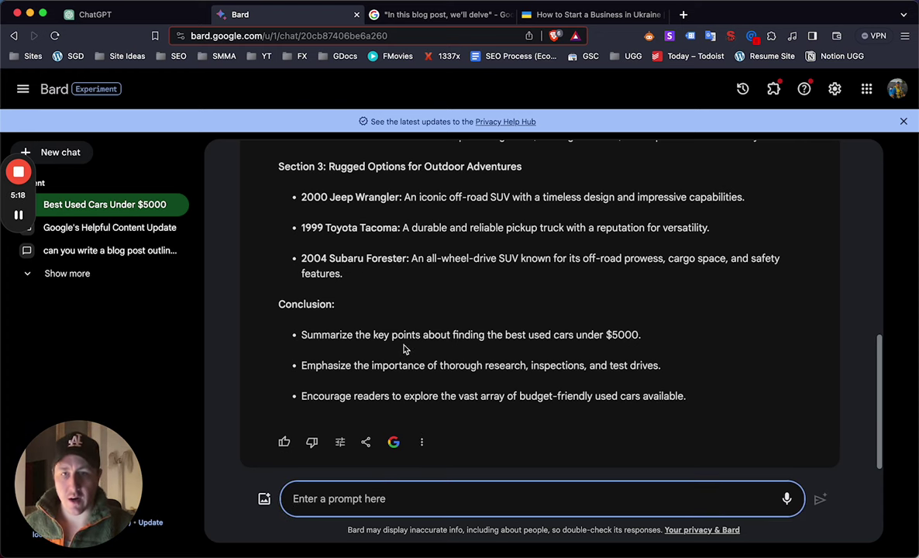
scroll(434, 257, up, 12)
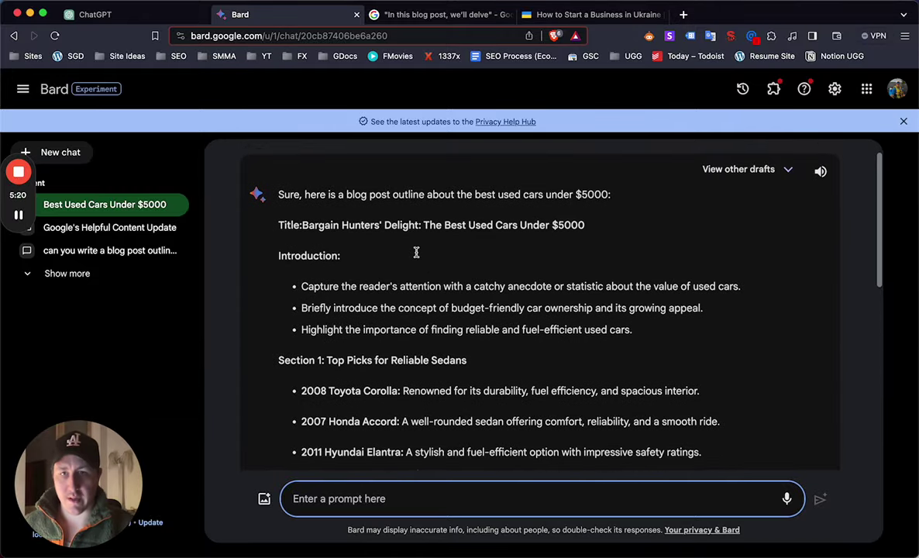
scroll(465, 262, down, 1)
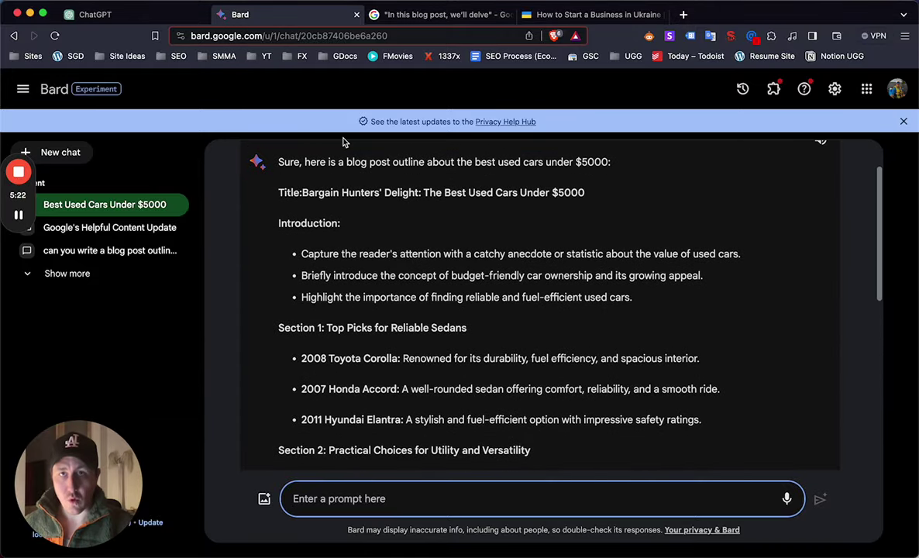
Create a blank Google Doc in a new tab via docs.new.
key(super+t)
text(docs.new)
key(Return)
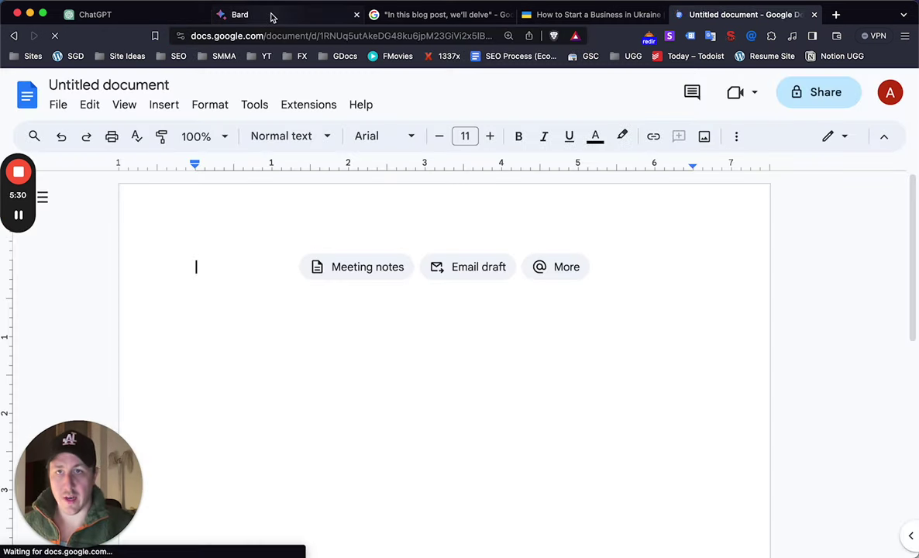
Back in Bard, select the used-cars outline text from its title down.
click(271, 16)
scroll(526, 372, down, 10)
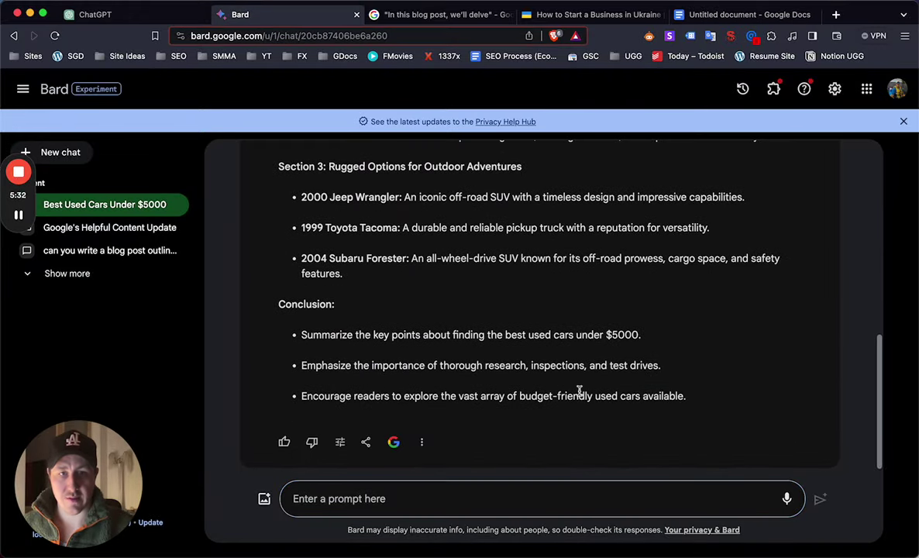
drag(682, 409, 313, 250)
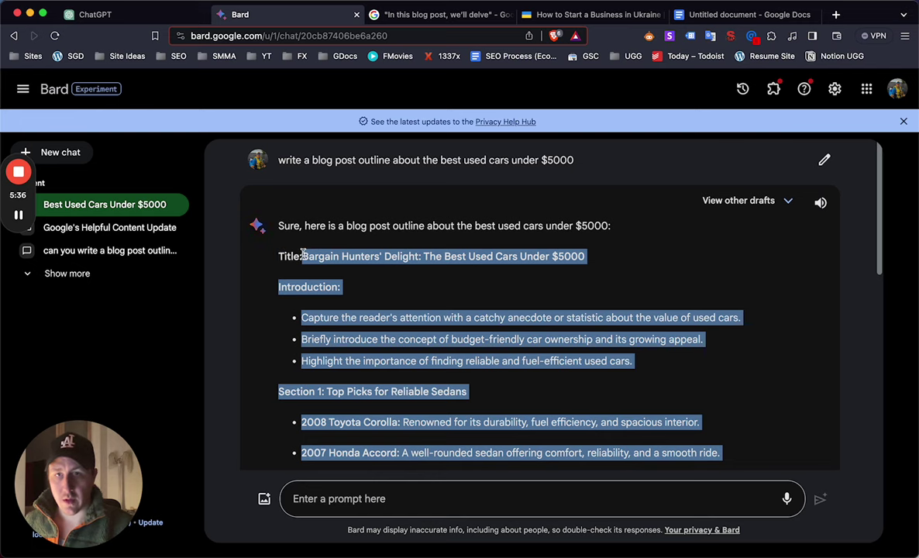
Paste Bard's outline into the blank Google Doc as plain text, replacing the formatted paste.
click(689, 14)
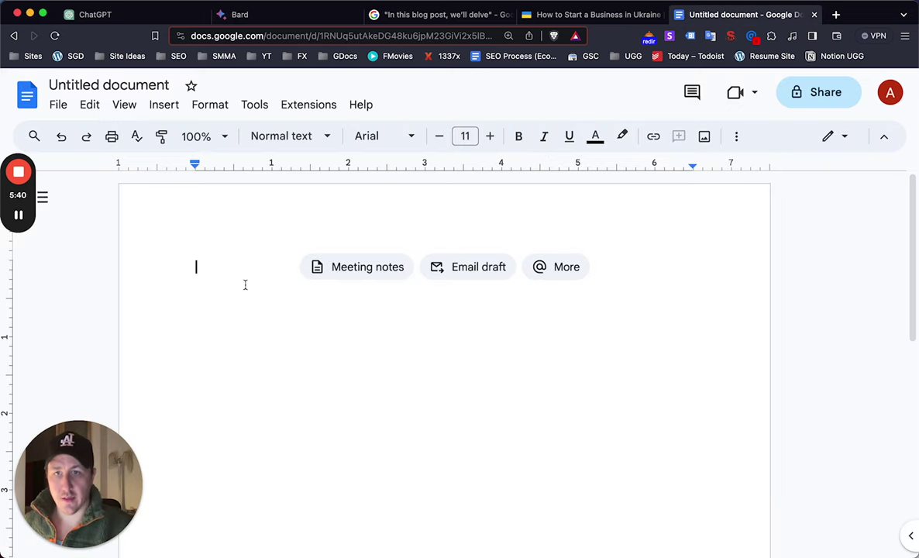
key(super+v)
key(super+z)
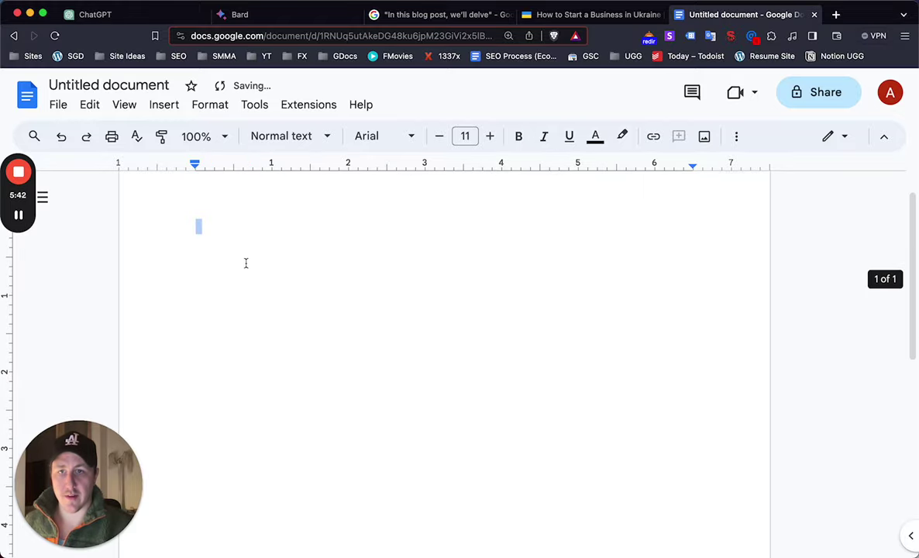
right_click(243, 239)
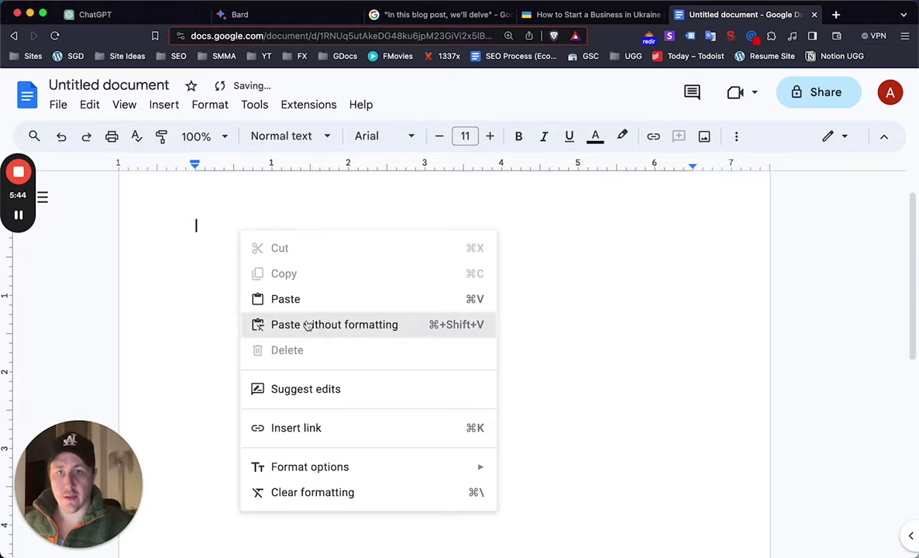
click(335, 324)
scroll(366, 345, up, 15)
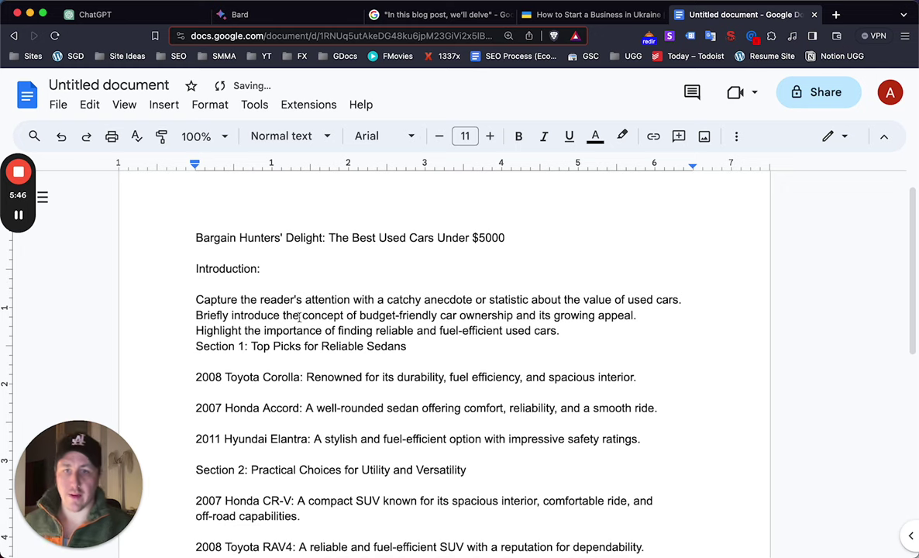
Add two blank lines before Section 1 and select the Introduction heading with its three points.
click(596, 327)
key(Return)
scroll(411, 326, down, 3)
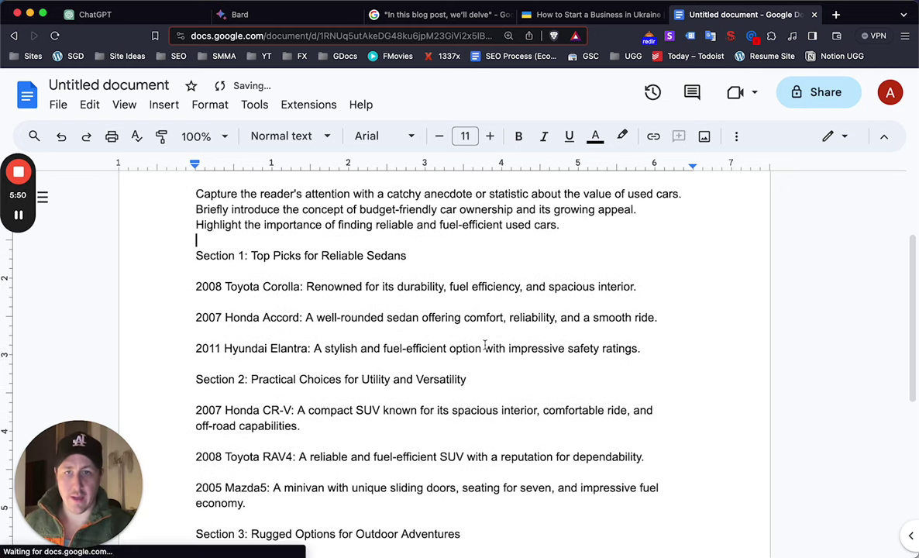
scroll(475, 346, up, 3)
key(Return)
scroll(465, 282, up, 1)
drag(571, 347, 162, 283)
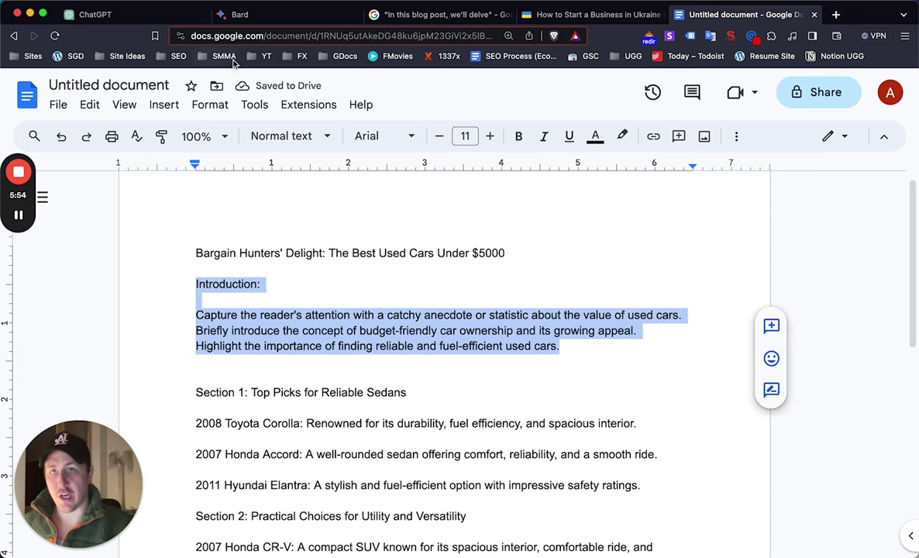
Ask ChatGPT to 'write me an introduction for my blog post about' the pasted intro outline.
click(128, 15)
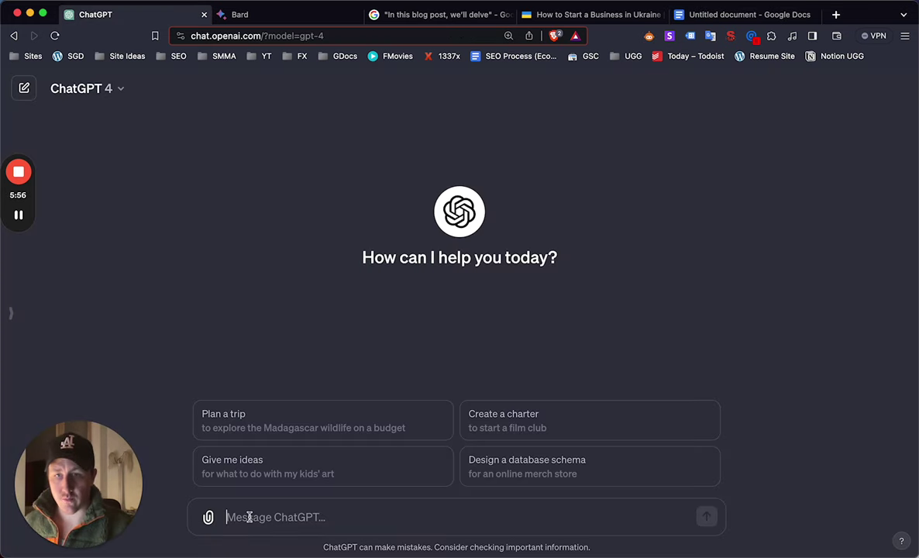
text(wr)
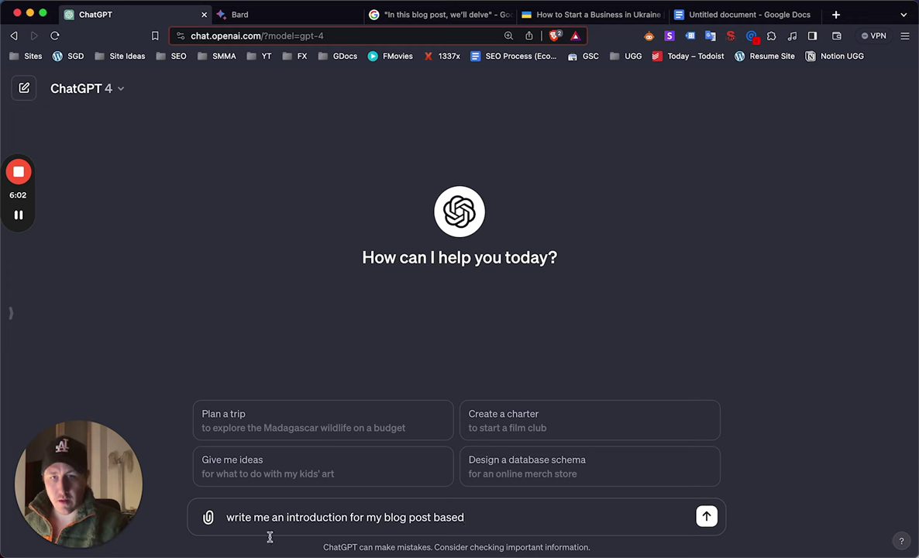
text(ite me an introduction for my blog post based)
double_click(446, 518)
text(about the best u)
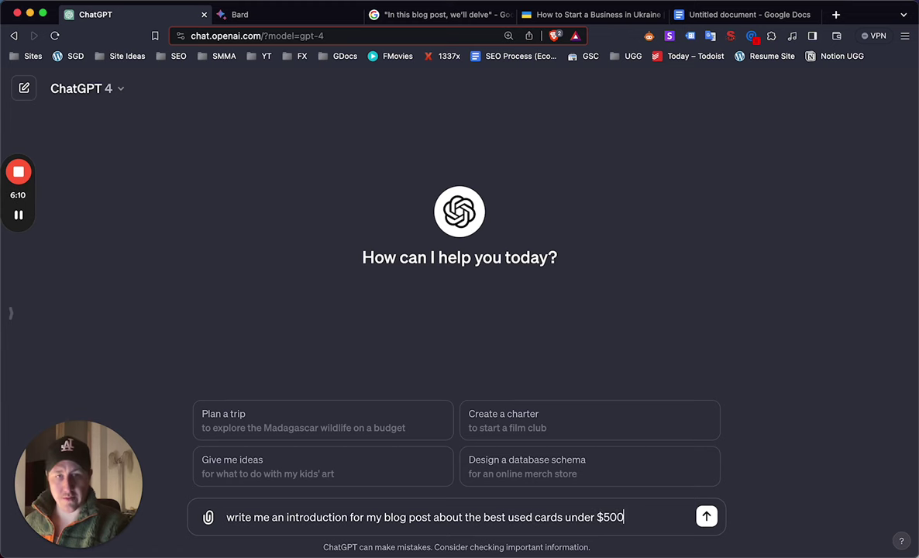
text((Introduction:  Capture the reader's attention with a catchy anecdote or statistic about the value of used cars. Briefly introduce the concept of budget-friendly car ownership and its growing appeal. Highlight the importance of finding reliable and fuel-efficient used cars.)
key(Return)
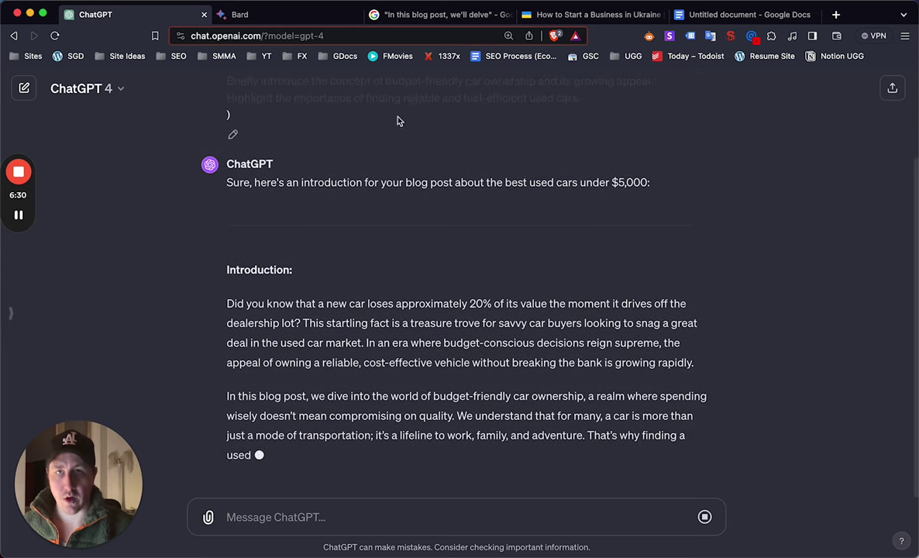
Copy ChatGPT's introduction and paste it as plain text over the Introduction outline points.
click(711, 21)
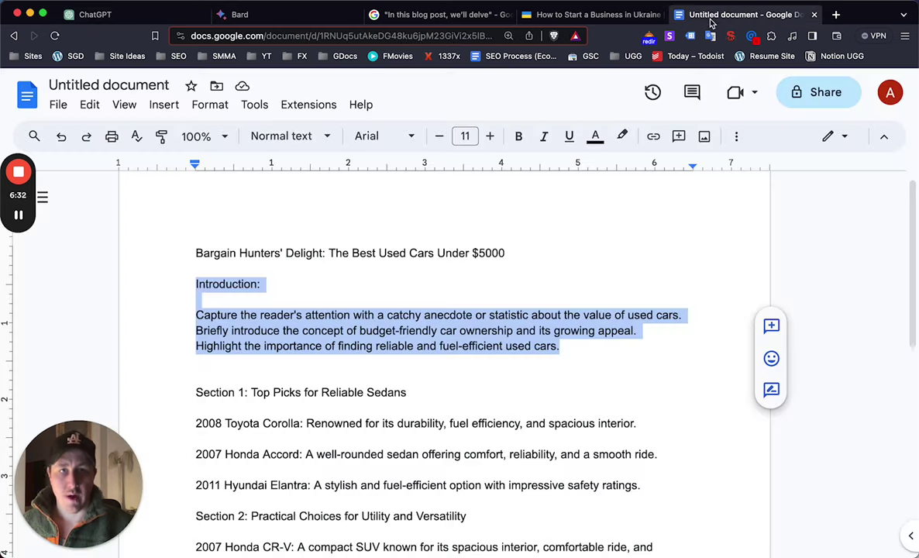
click(458, 346)
scroll(458, 346, down, 3)
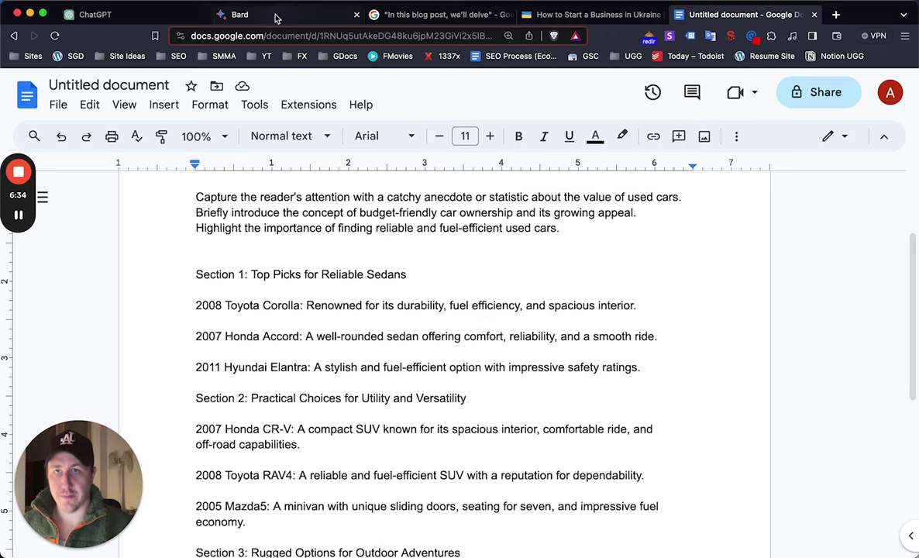
click(143, 14)
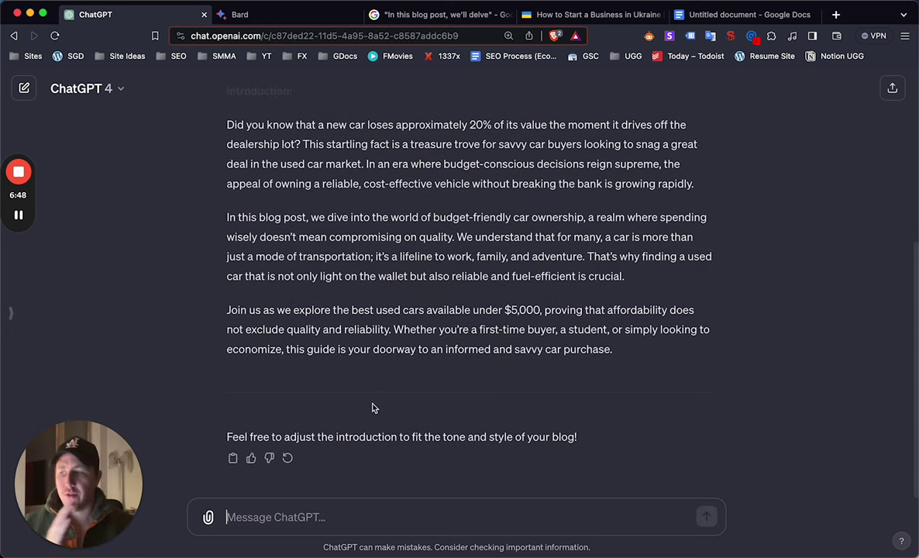
drag(630, 345, 228, 325)
key(super+c)
click(695, 16)
scroll(504, 240, up, 3)
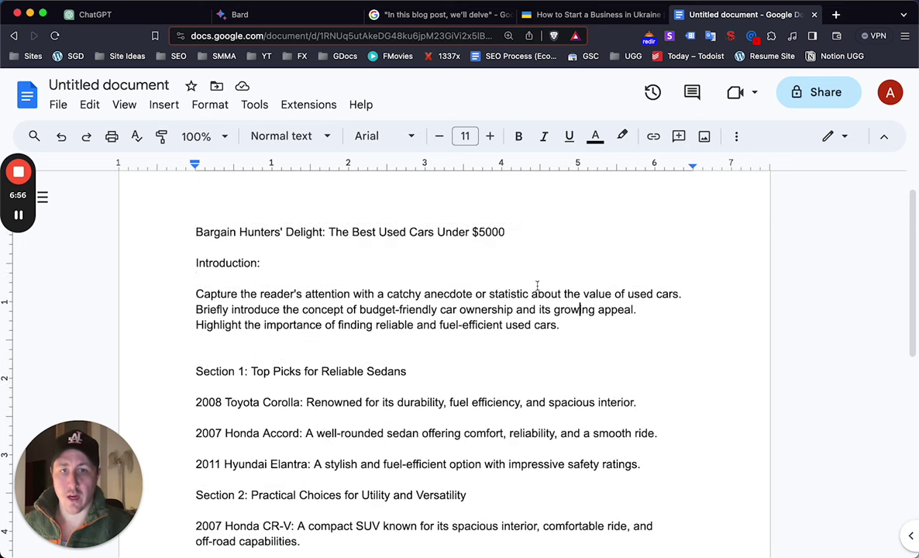
drag(580, 309, 308, 246)
click(391, 278)
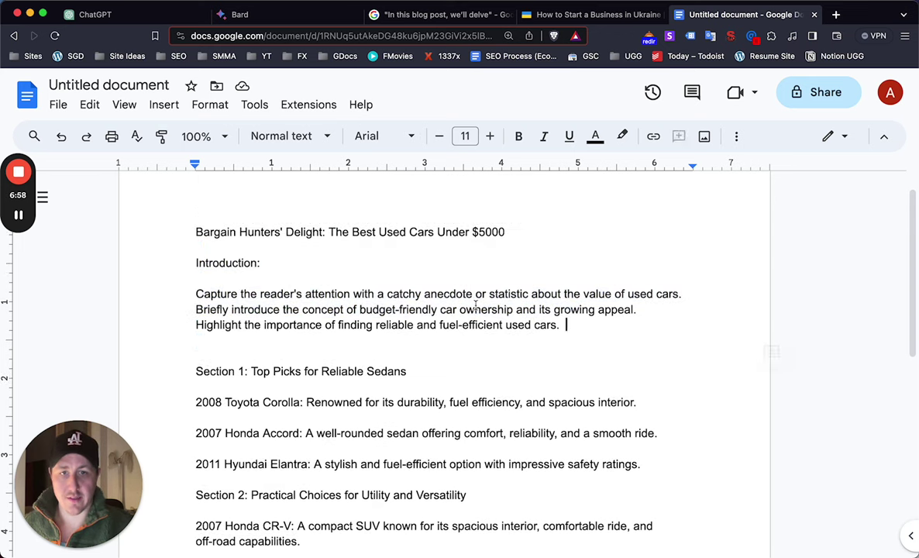
drag(564, 325, 192, 268)
right_click(226, 268)
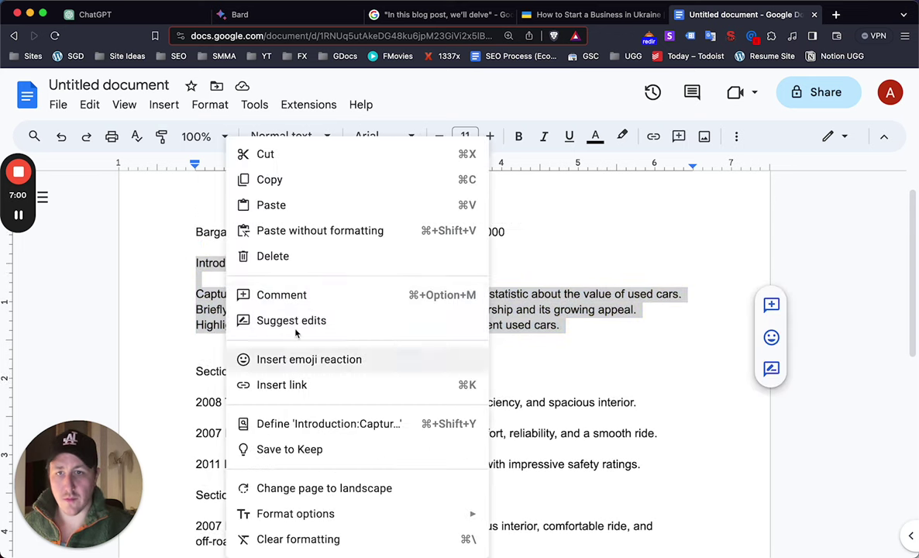
click(310, 230)
Make the Section 1 heading bold and select the Section 1 car entries.
scroll(408, 232, down, 2)
scroll(409, 232, down, 3)
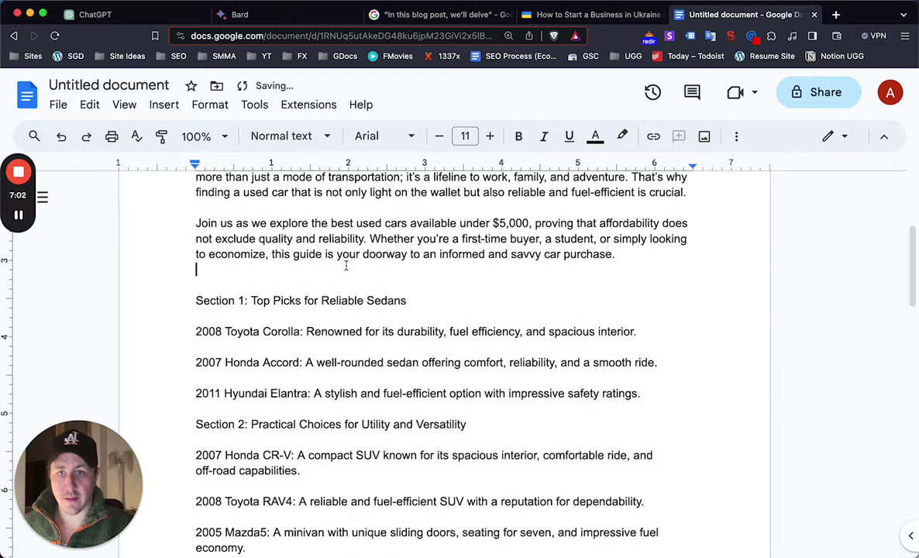
triple_click(219, 300)
key(super+b)
click(326, 350)
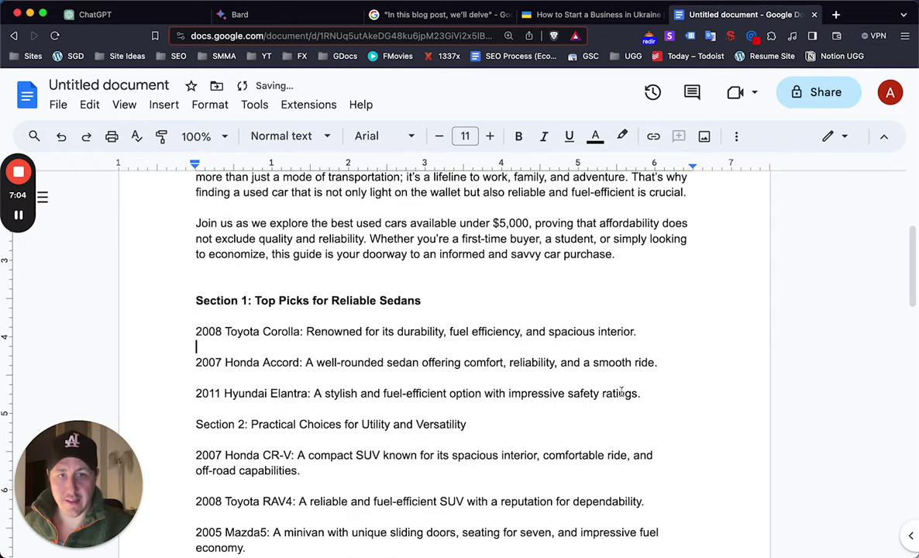
drag(640, 393, 177, 300)
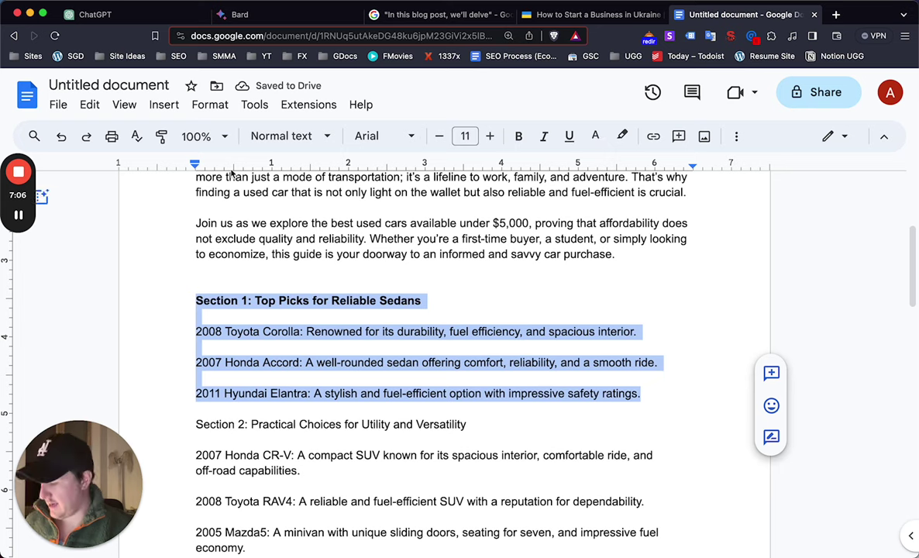
Ask ChatGPT to elaborate on each Section 1 car, using a heading for each car.
click(149, 15)
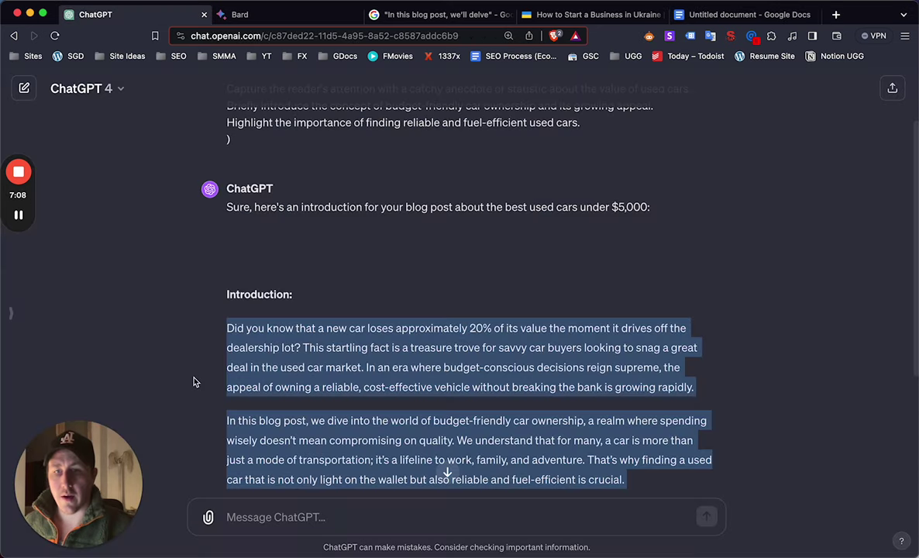
click(281, 514)
text(elaborate on each of the following sections)
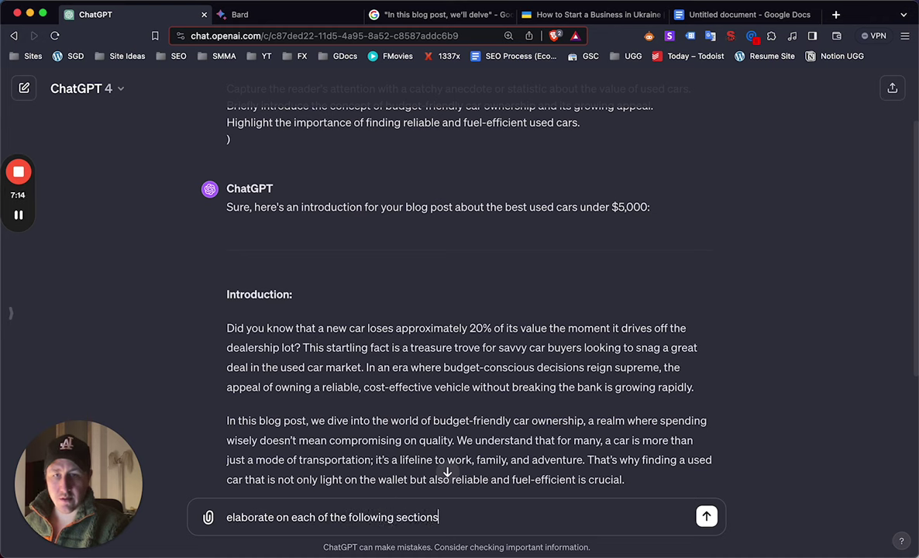
text(, use a heading for each car)
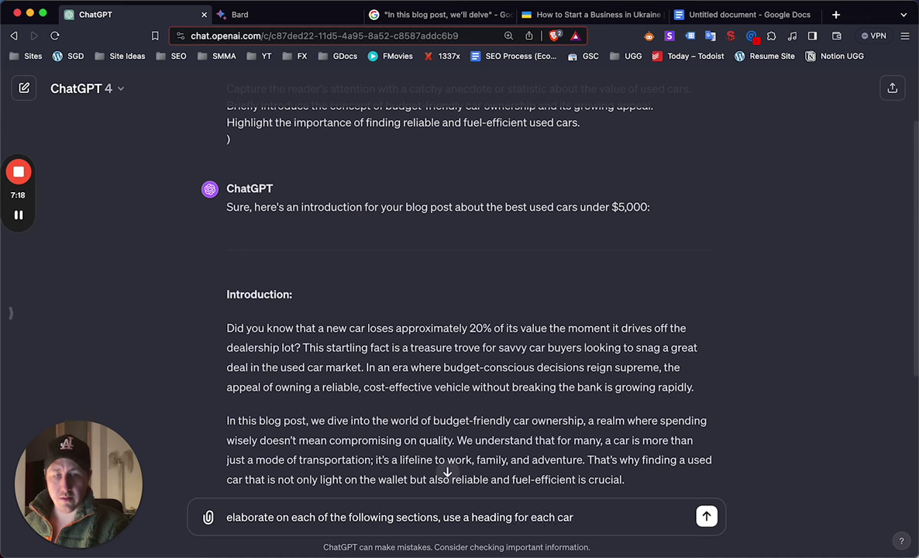
text(, with enough details f)
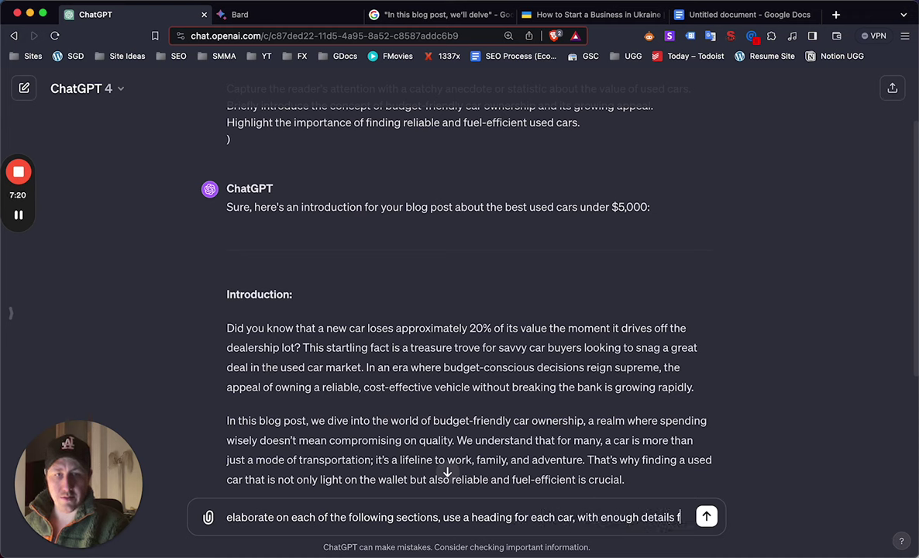
text(or people to make an informed decision -)
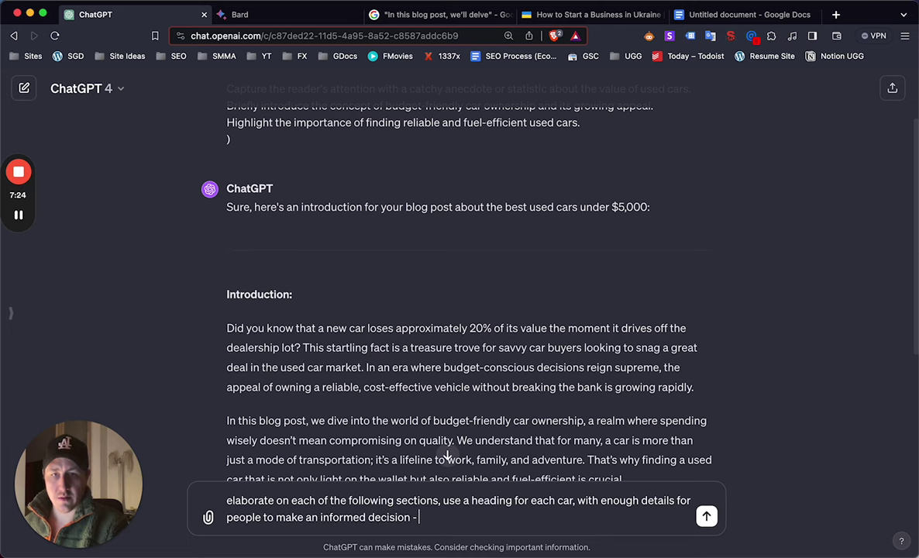
key(Return)
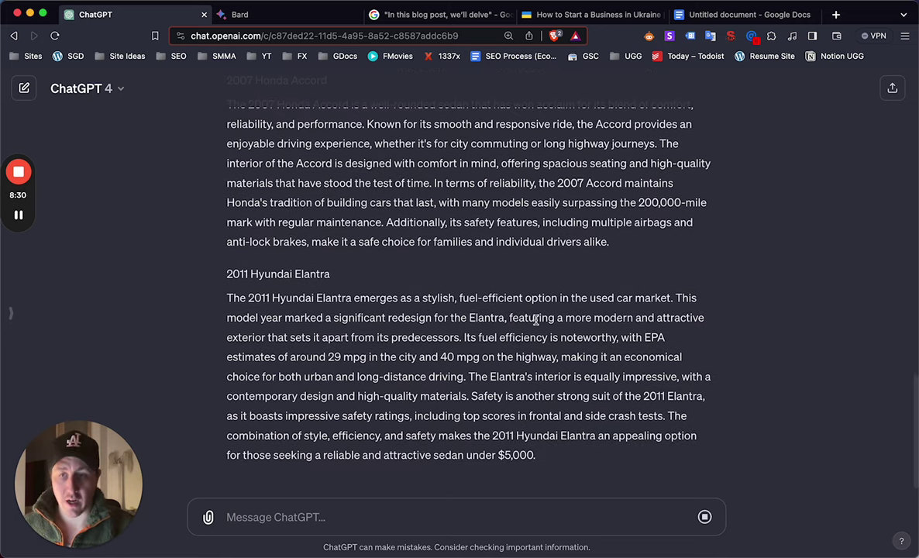
Copy ChatGPT's car write-ups and paste them as plain text over the three Section 1 sedan lines.
drag(578, 365, 224, 202)
scroll(473, 285, up, 6)
click(739, 14)
click(459, 296)
scroll(460, 297, down, 1)
drag(642, 374, 184, 307)
right_click(242, 320)
click(334, 241)
scroll(358, 361, up, 4)
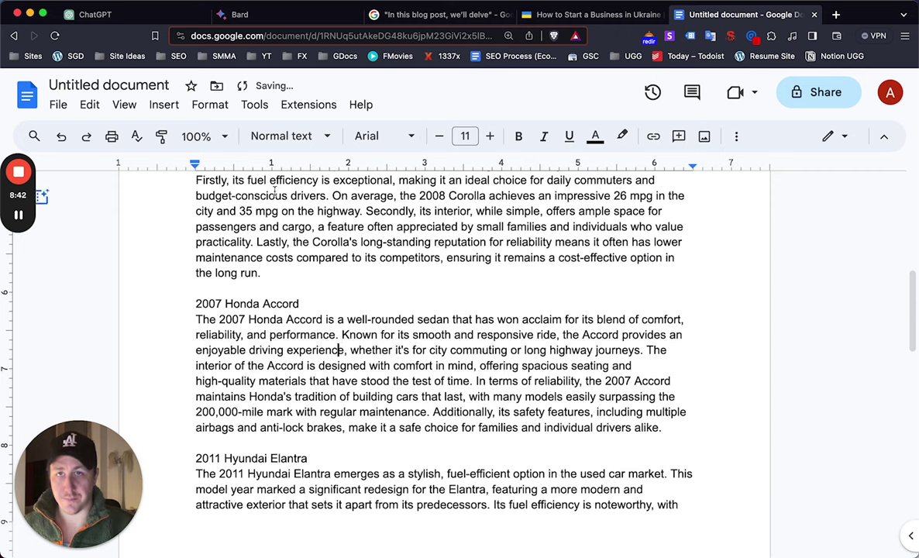
scroll(371, 291, up, 10)
scroll(415, 340, down, 1)
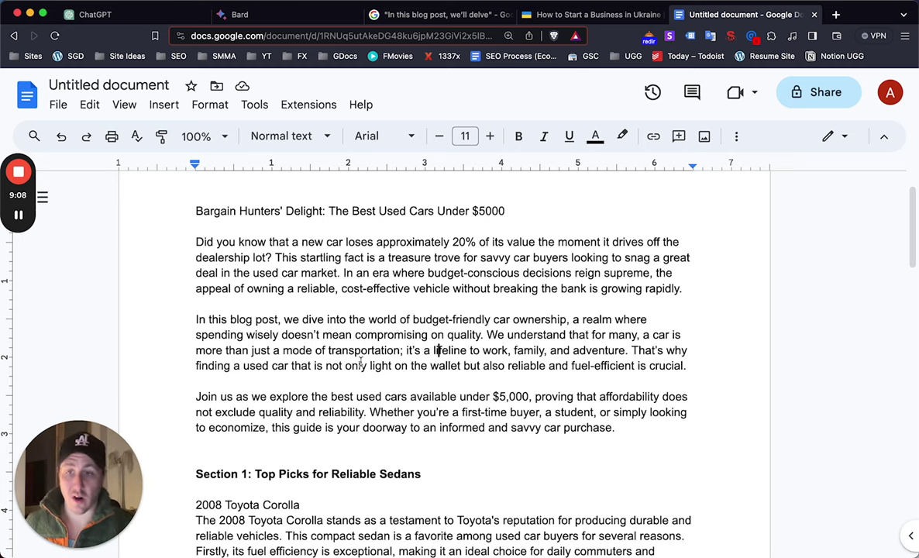
scroll(360, 363, down, 6)
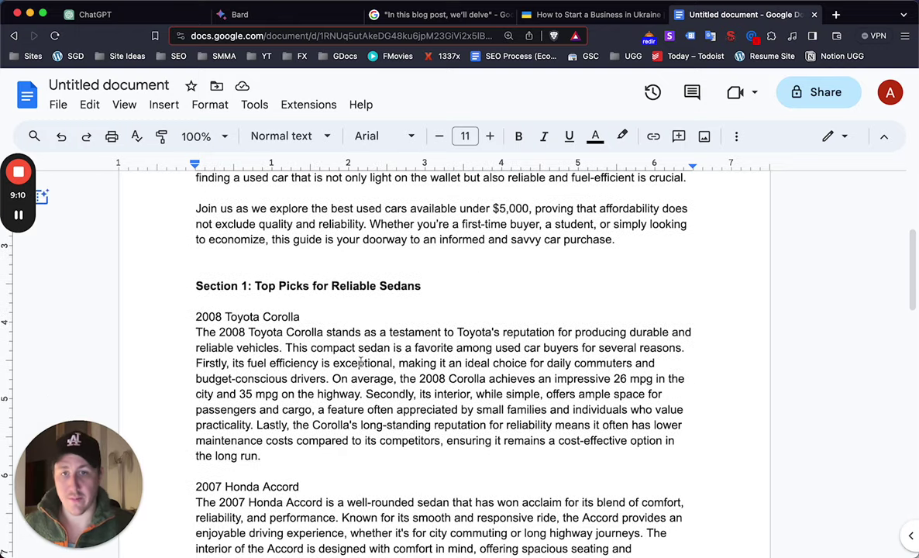
scroll(361, 361, down, 4)
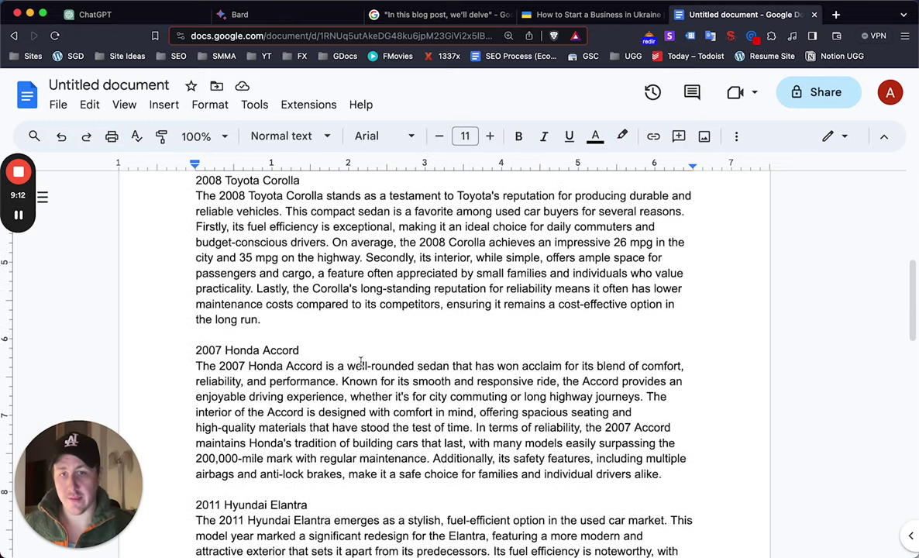
scroll(361, 362, down, 2)
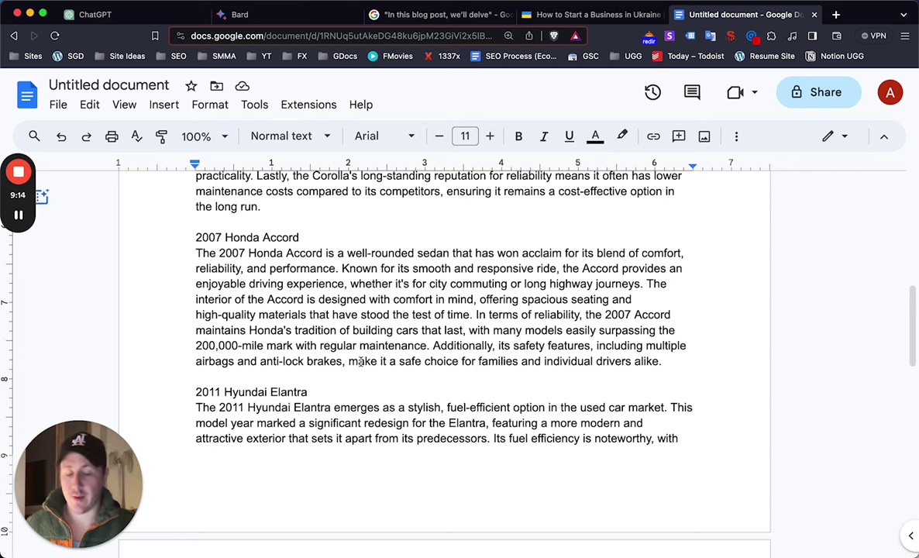